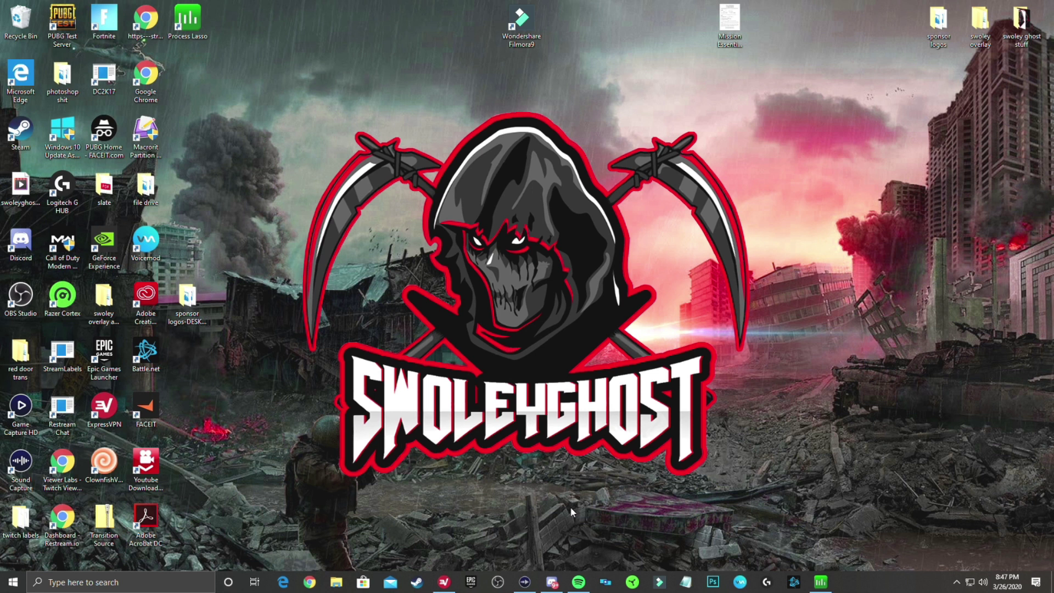
Open the Battle.net launcher and check for updates to Call of Duty: MW
click(794, 582)
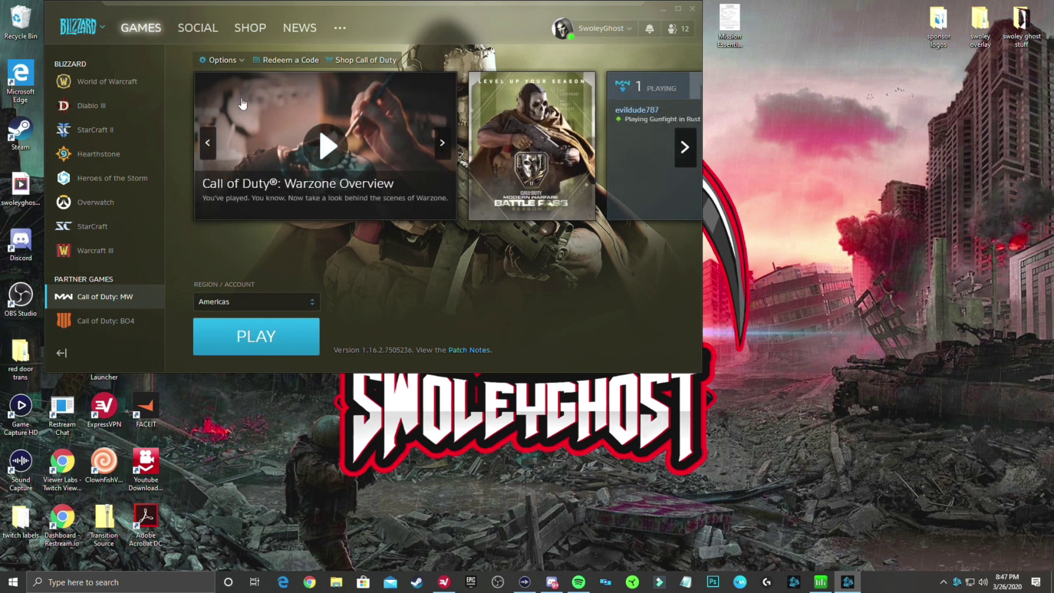
click(223, 60)
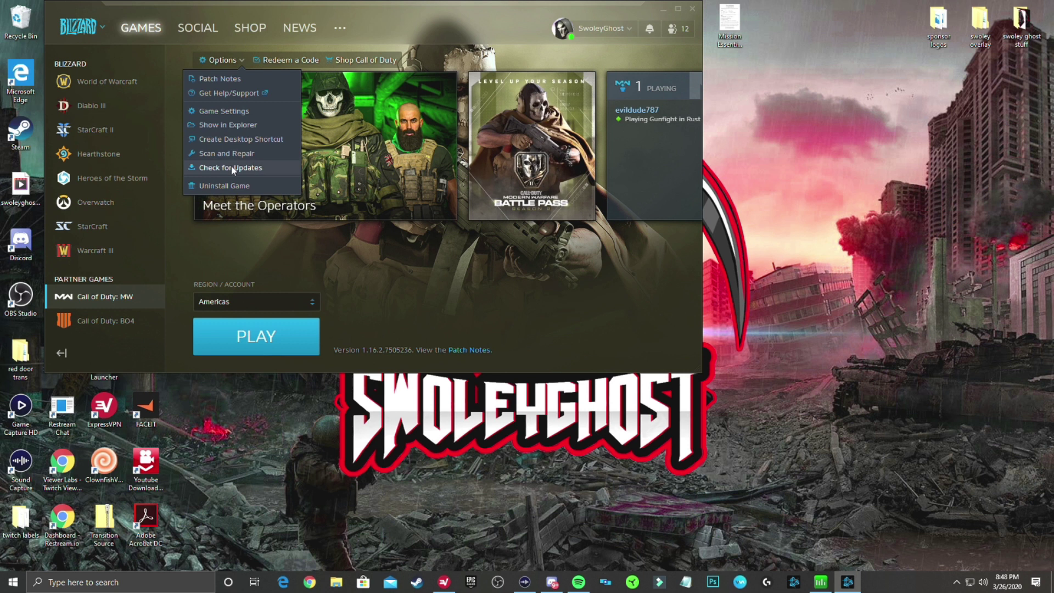
click(233, 168)
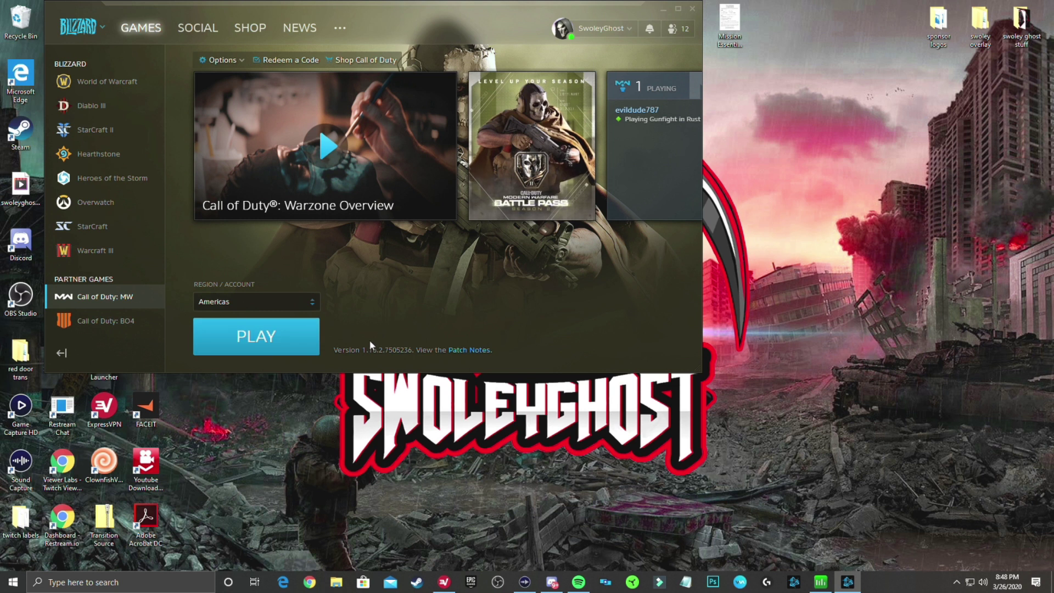
Show the Call of Duty: MW install location in File Explorer and open the Call of Duty Modern Warfare folder
click(232, 62)
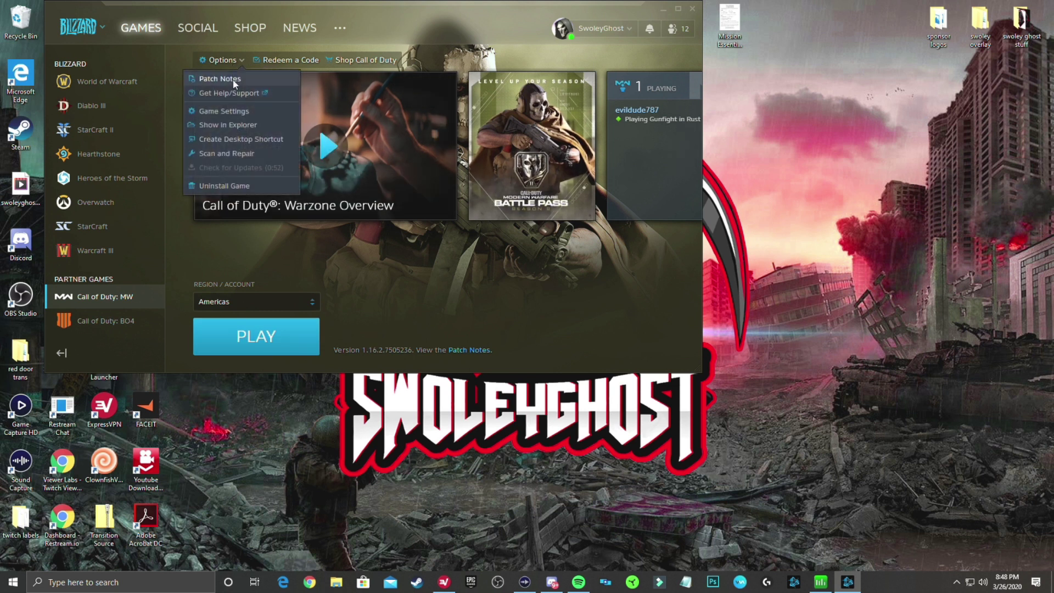
click(230, 126)
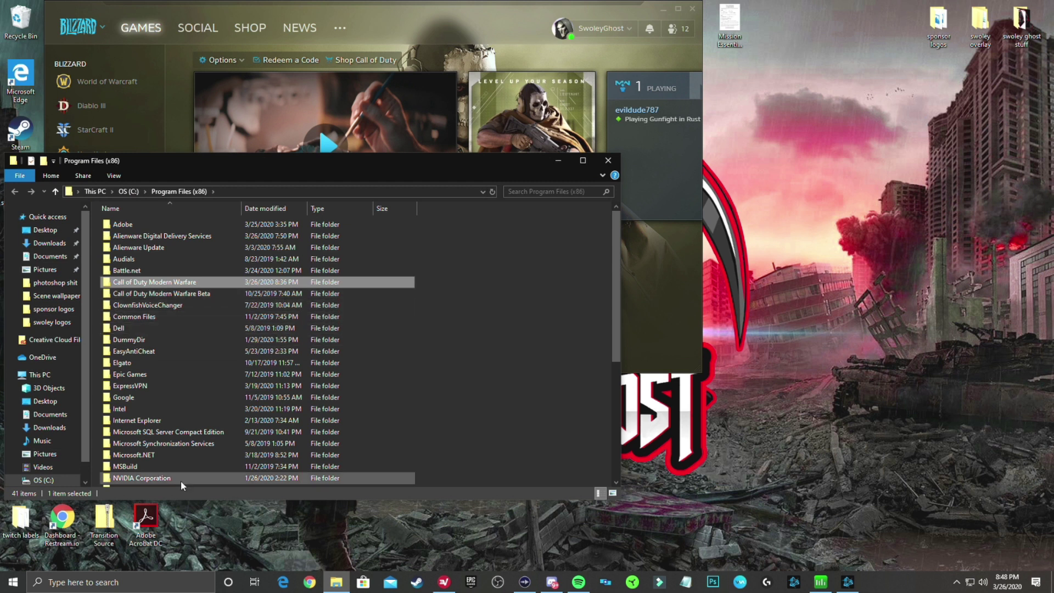
scroll(183, 305, down, 6)
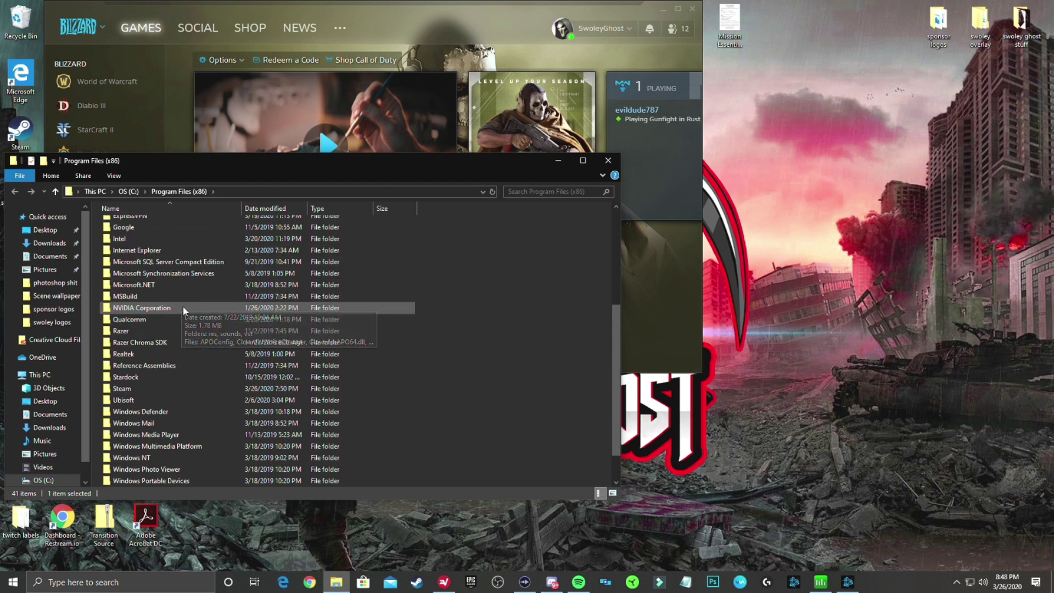
scroll(183, 307, up, 6)
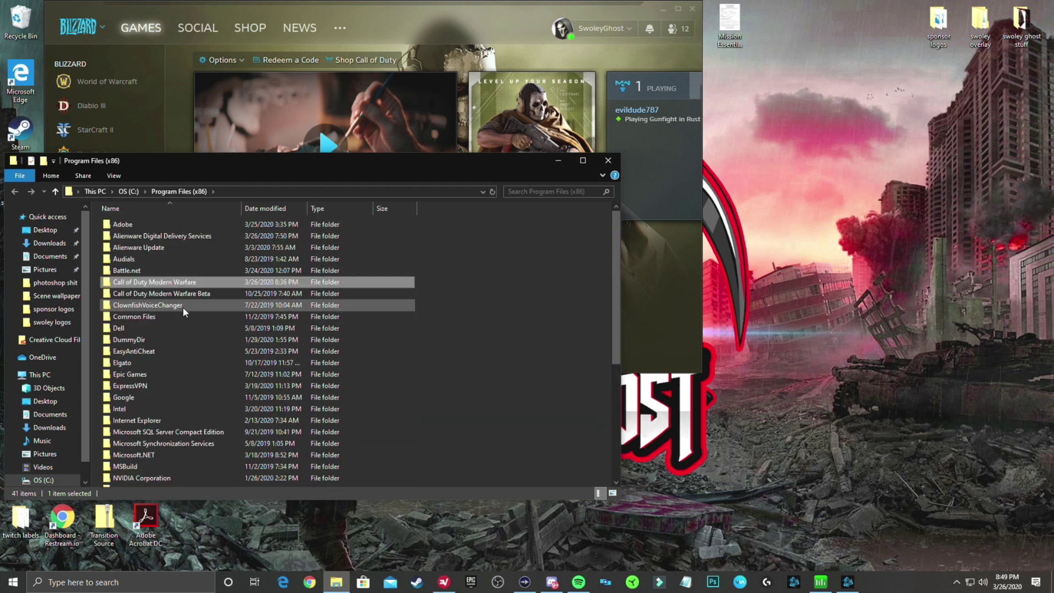
double_click(164, 282)
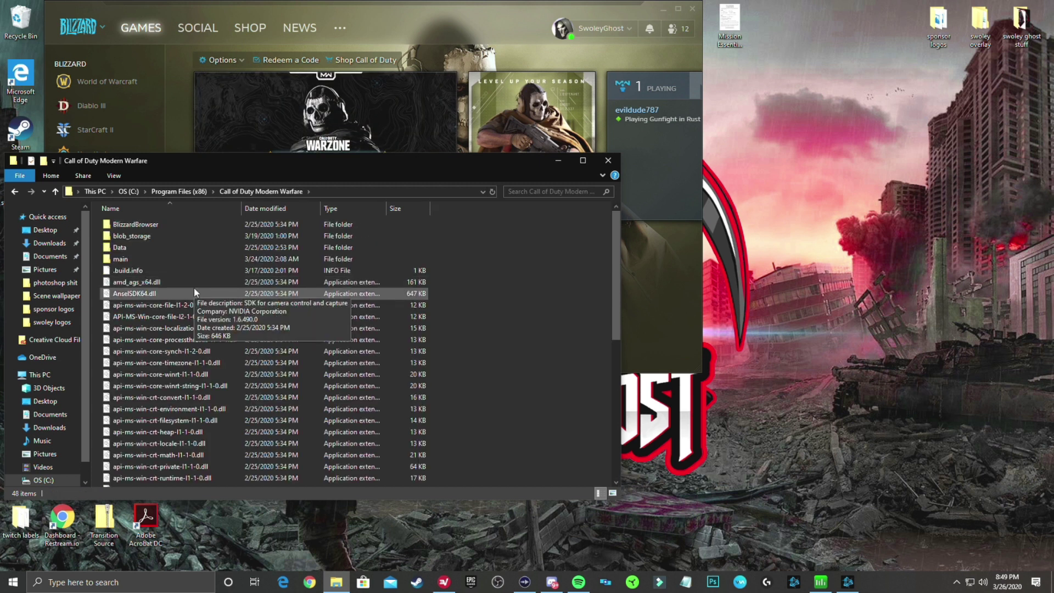
Make sure Modern Warfare Launcher's compatibility settings have Disable fullscreen optimizations and Run this program as an administrator enabled
scroll(194, 287, down, 8)
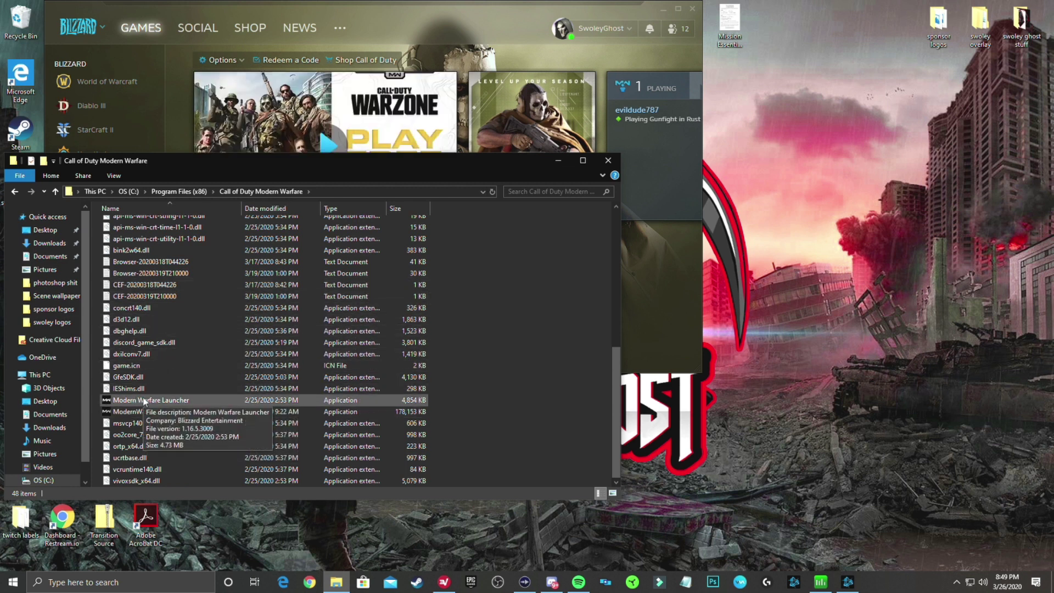
right_click(137, 402)
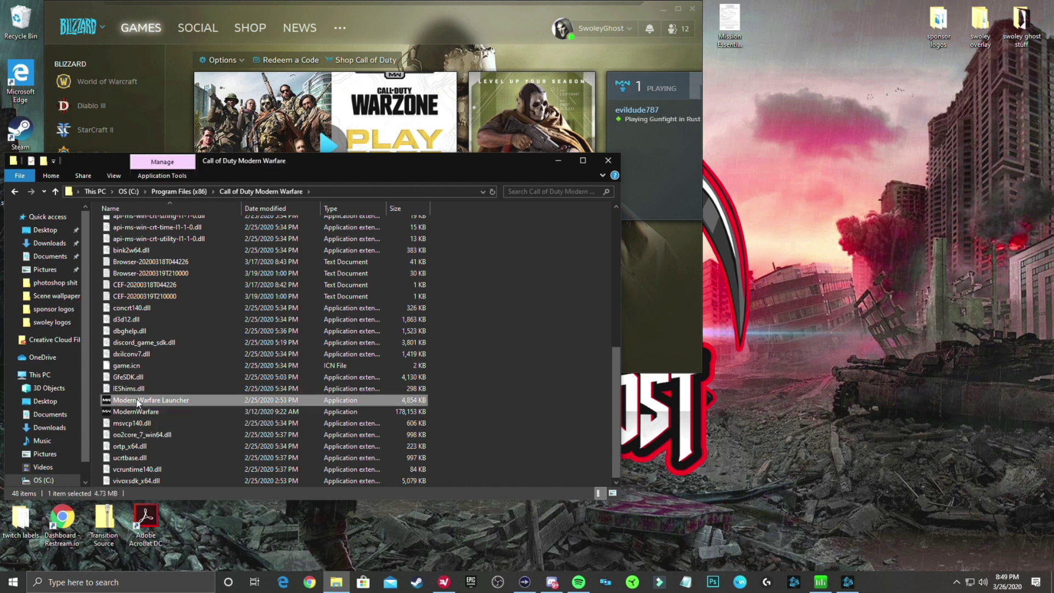
click(170, 391)
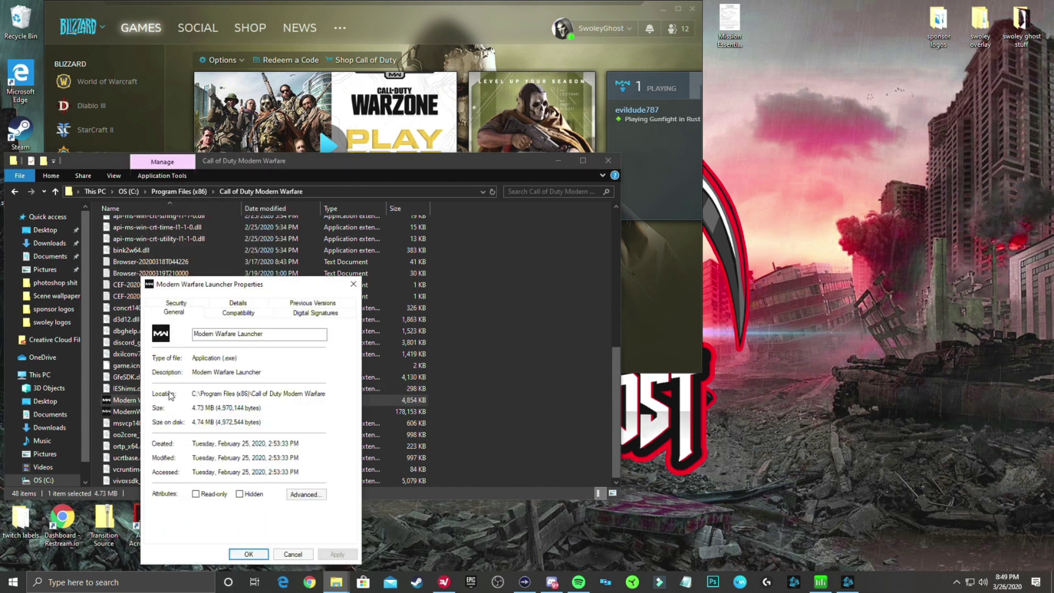
click(239, 314)
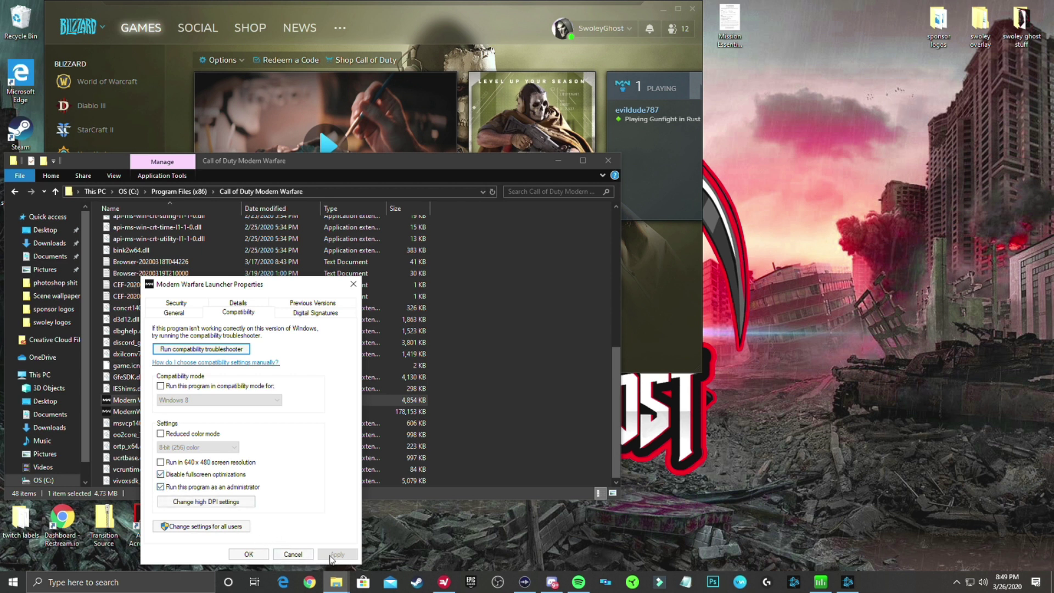
click(248, 555)
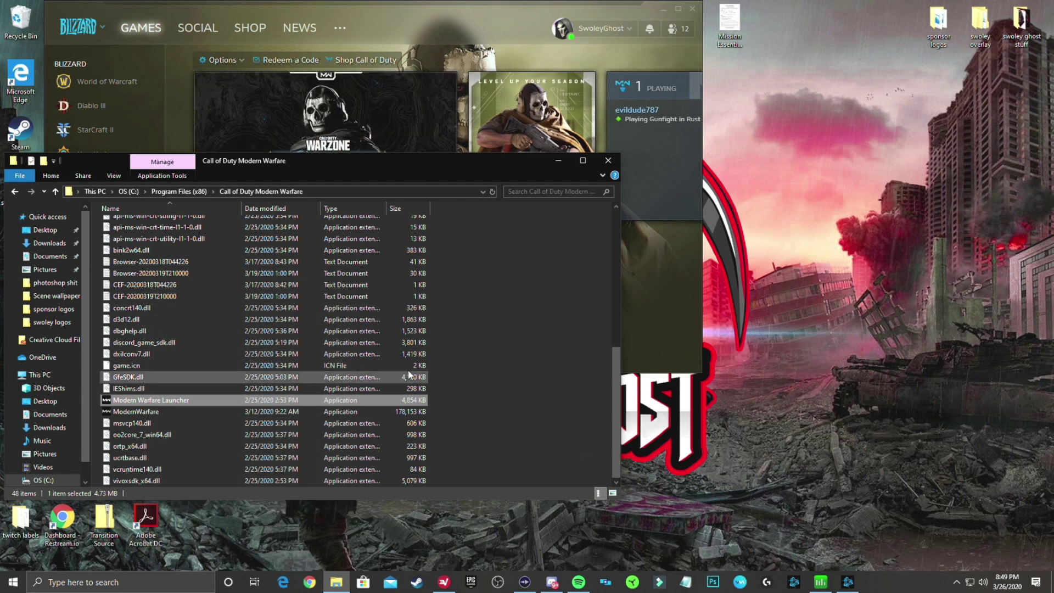
Make sure ModernWarfare's compatibility settings also disable fullscreen optimizations and run it as an administrator, and close the folder window
right_click(154, 413)
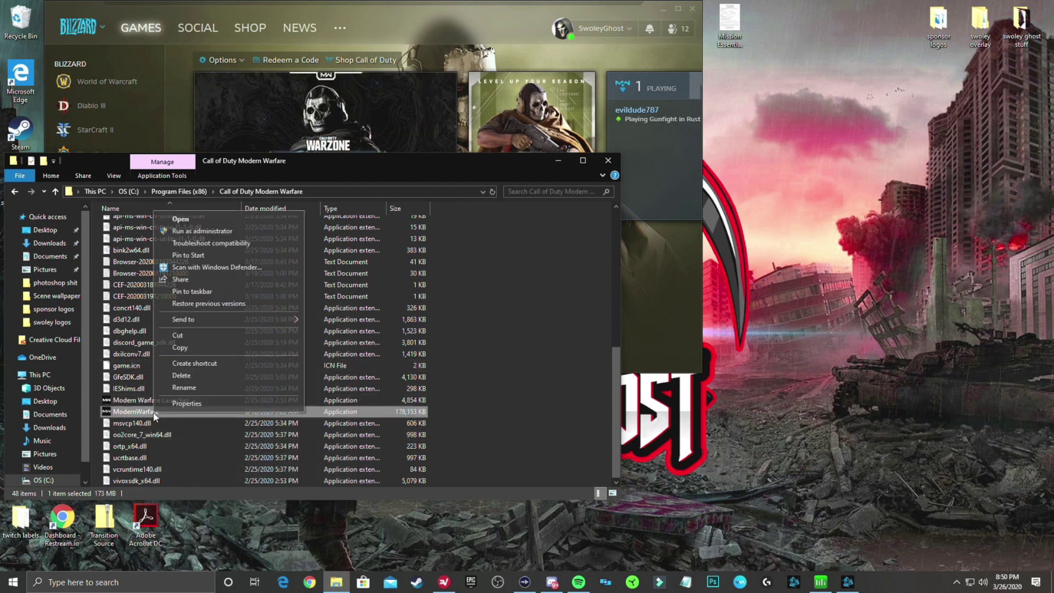
click(198, 407)
click(259, 313)
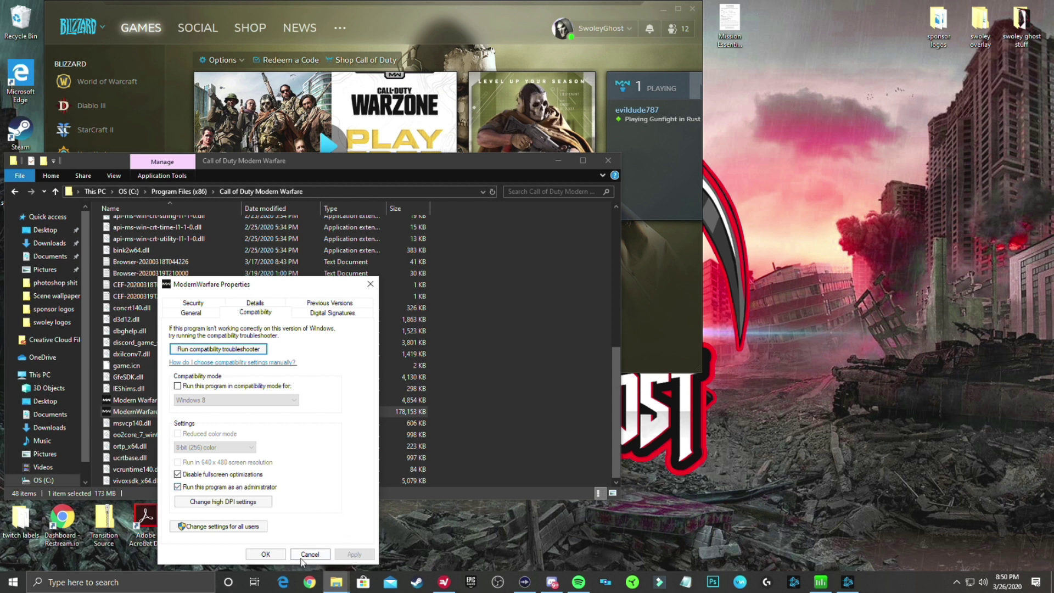
click(263, 554)
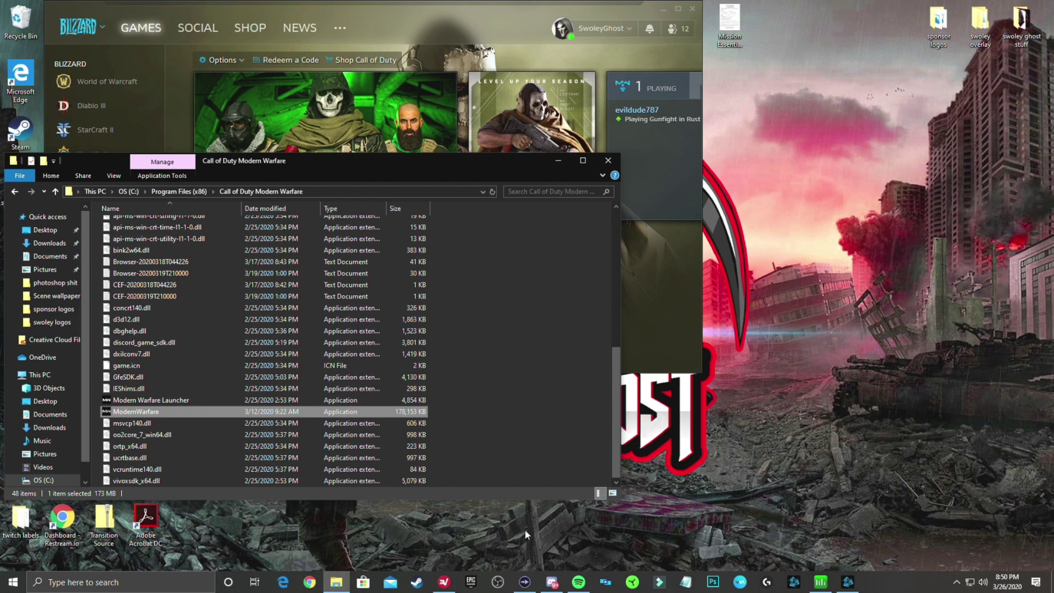
click(608, 161)
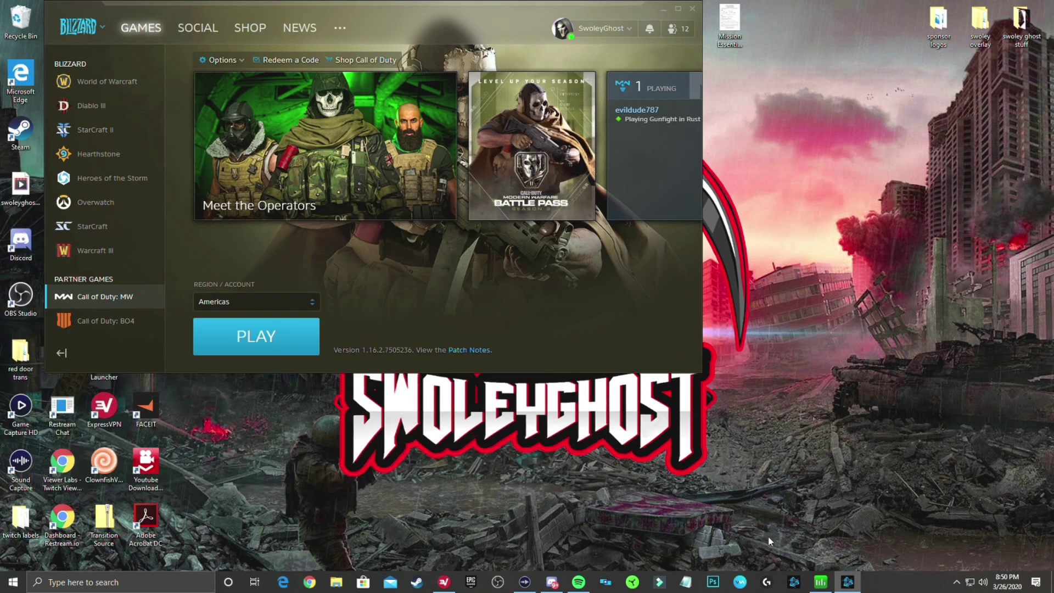
Search Google in Chrome for "process lasso" and view the Process Lasso download page on bitsum.com, closing the browser when done
click(308, 583)
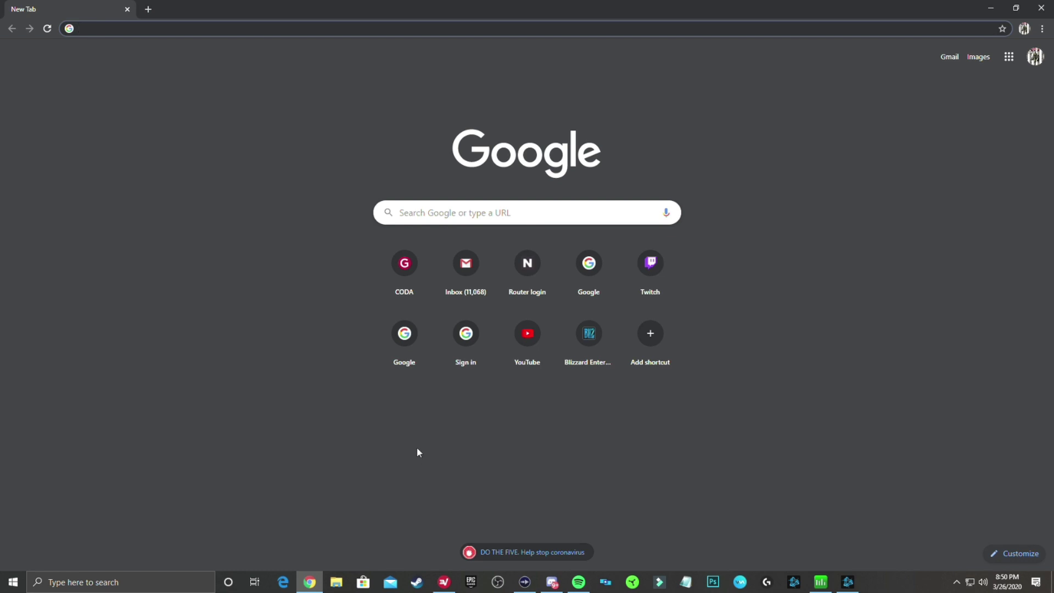
mouse_move(821, 581)
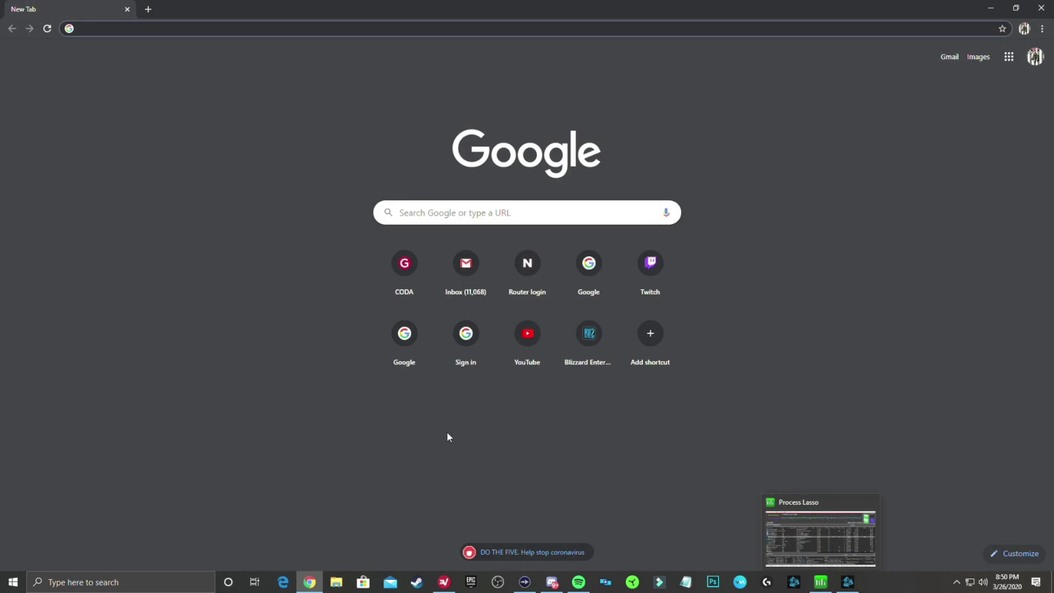
click(442, 210)
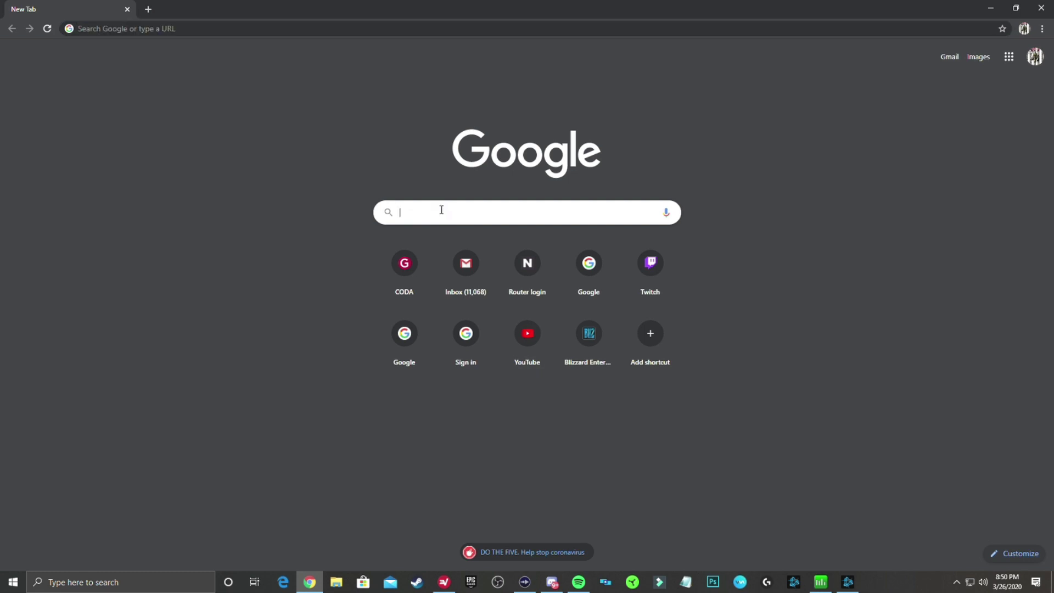
text(process lasso)
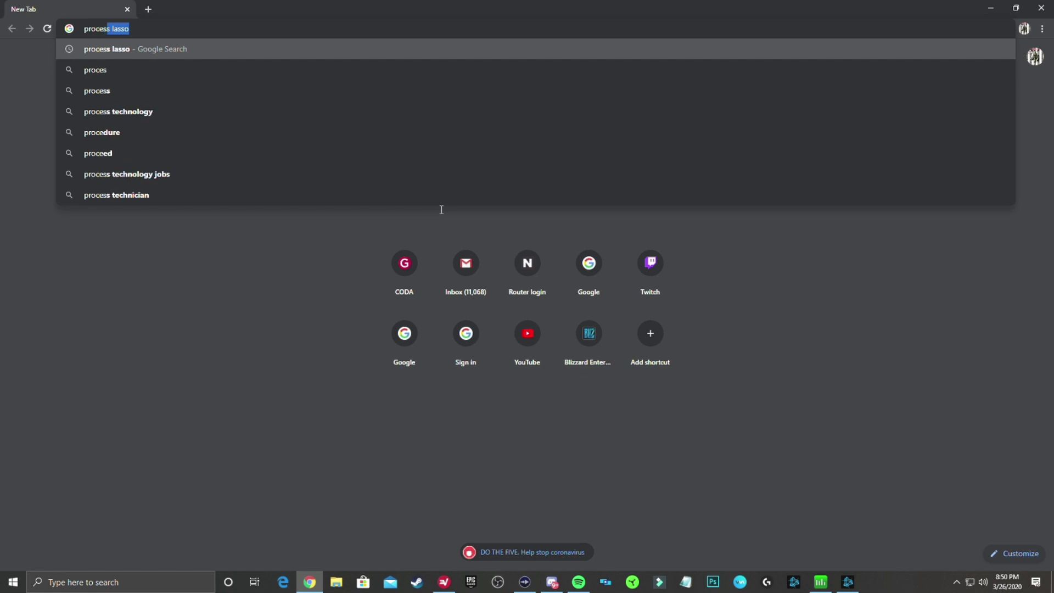
key(Return)
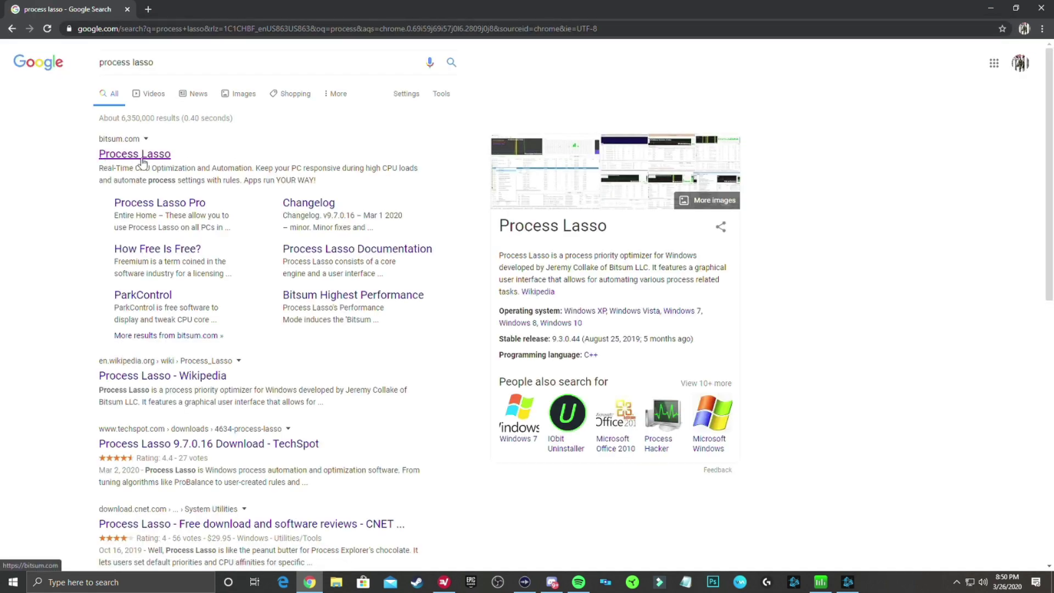
click(126, 160)
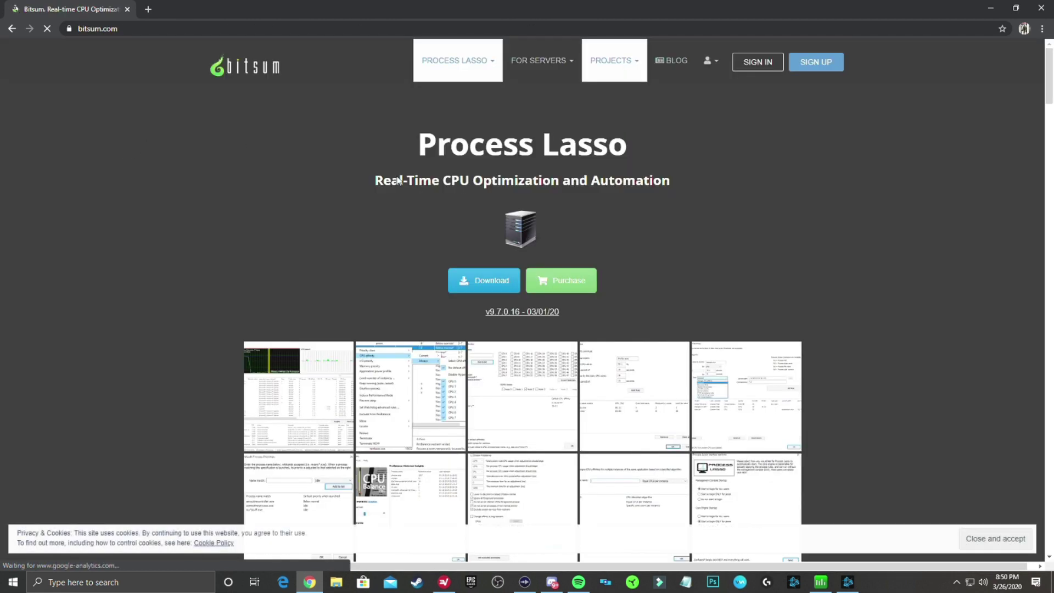
click(478, 281)
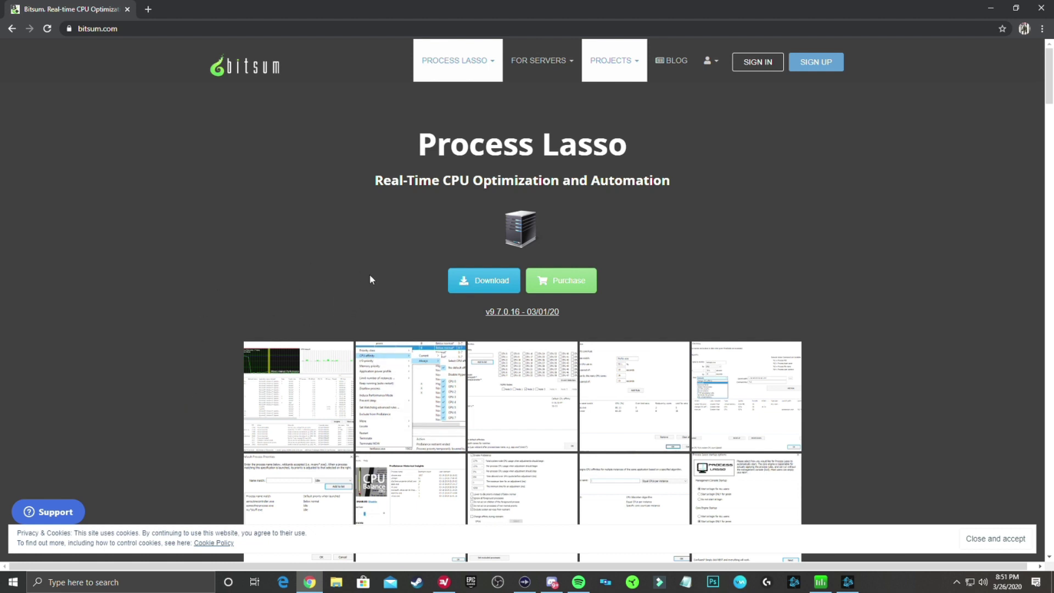
click(1042, 8)
Open Process Lasso and look through its list of all processes
click(821, 582)
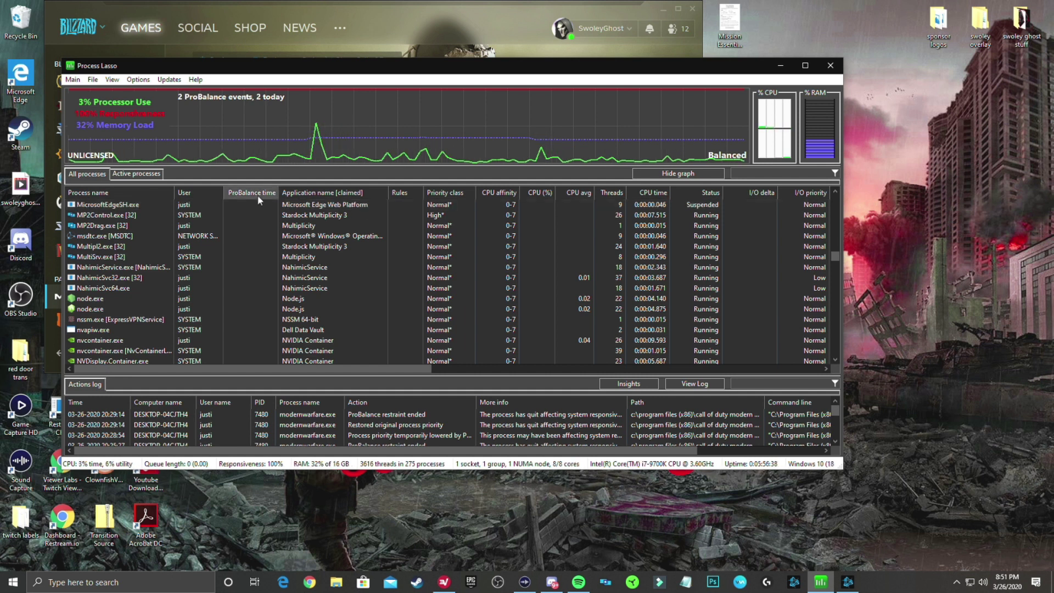
scroll(252, 288, down, 6)
scroll(252, 287, down, 7)
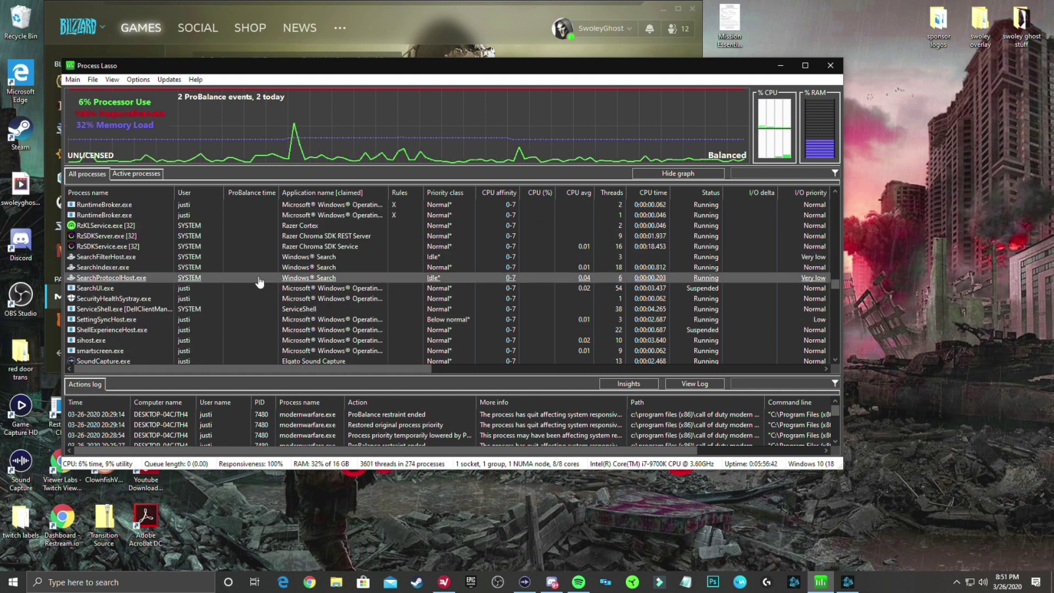
scroll(258, 284, down, 8)
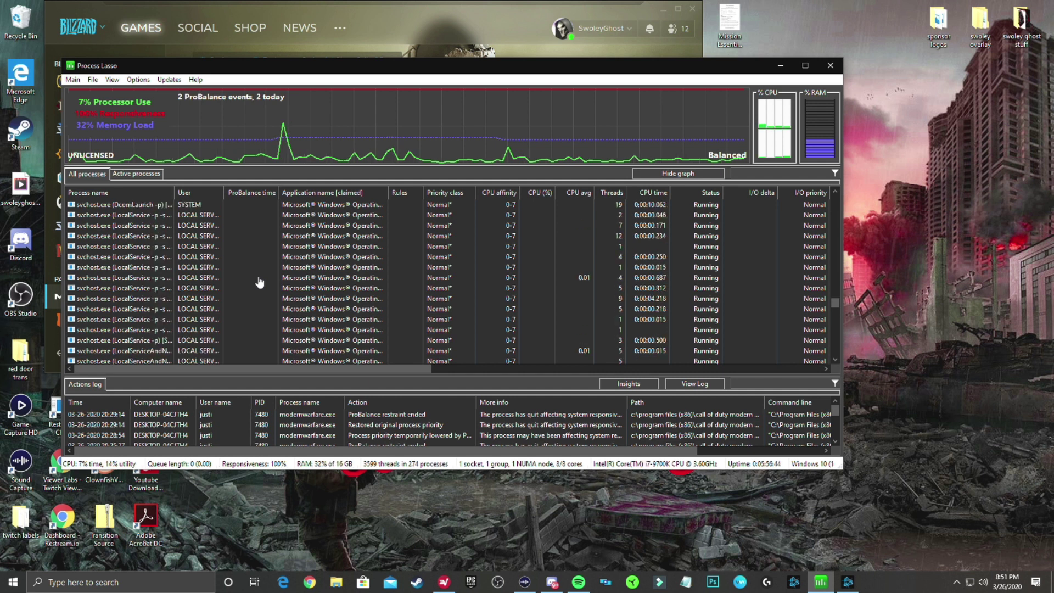
scroll(258, 283, up, 10)
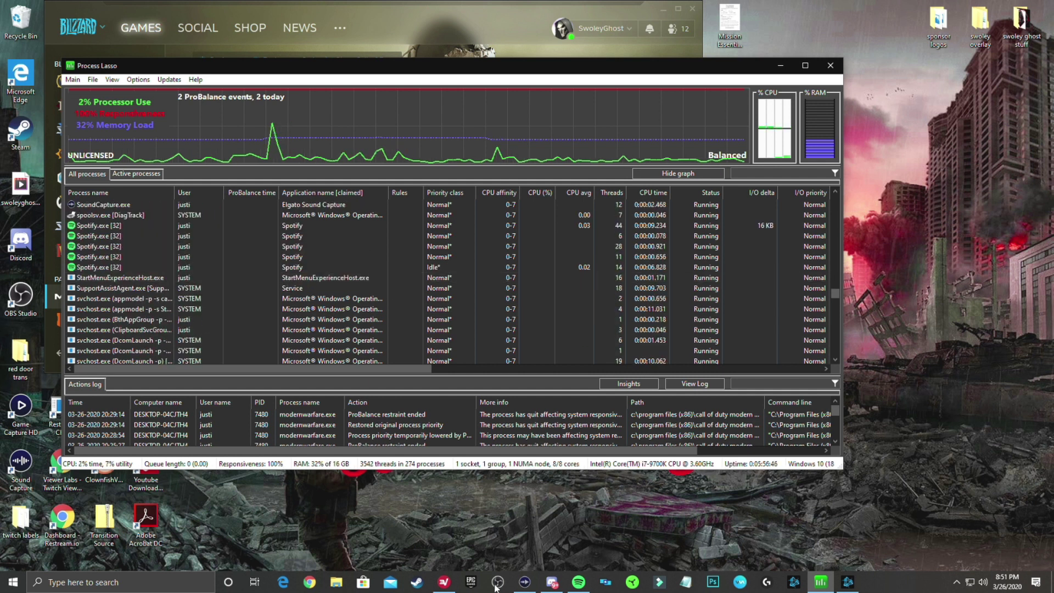
Bring up Call of Duty: Warzone through Battle.net and return to the Process Lasso window while the game is running
click(854, 586)
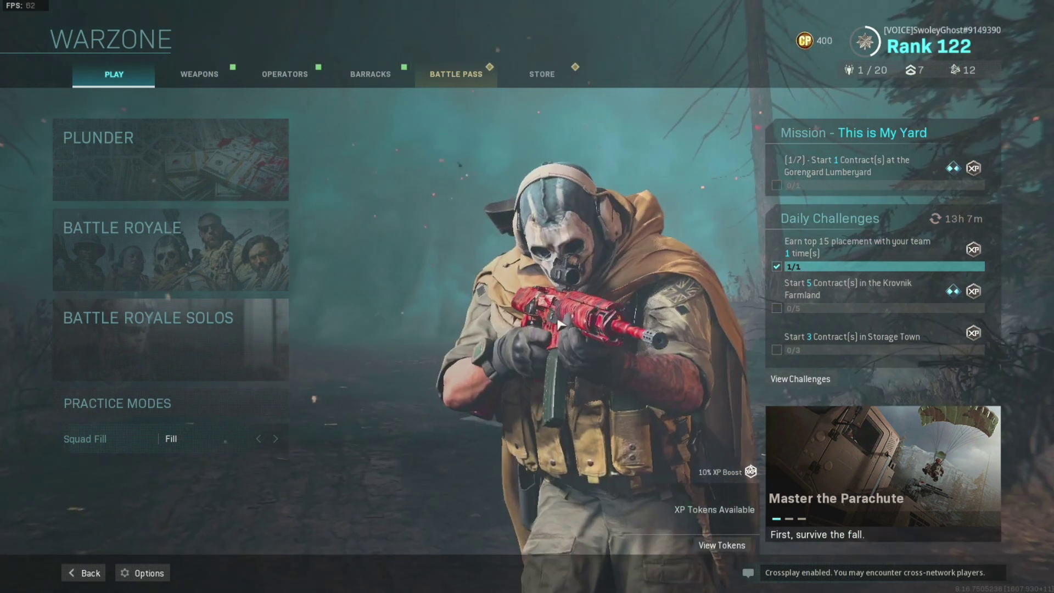
key(alt+Tab)
key(alt+Tab)
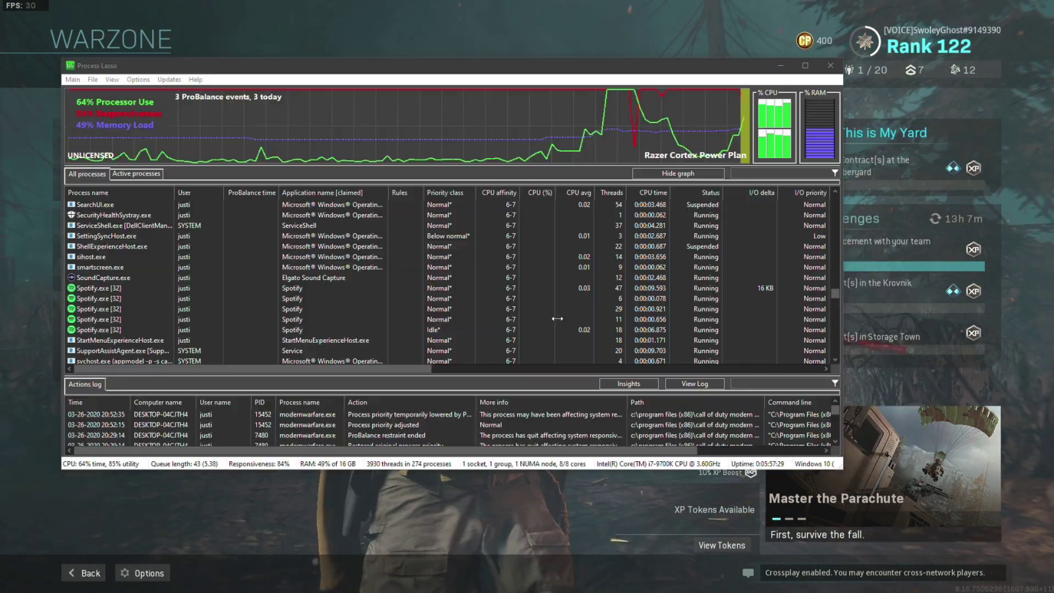
Find ModernWarfare.exe among all processes and set its current priority class to Normal
scroll(276, 250, down, 3)
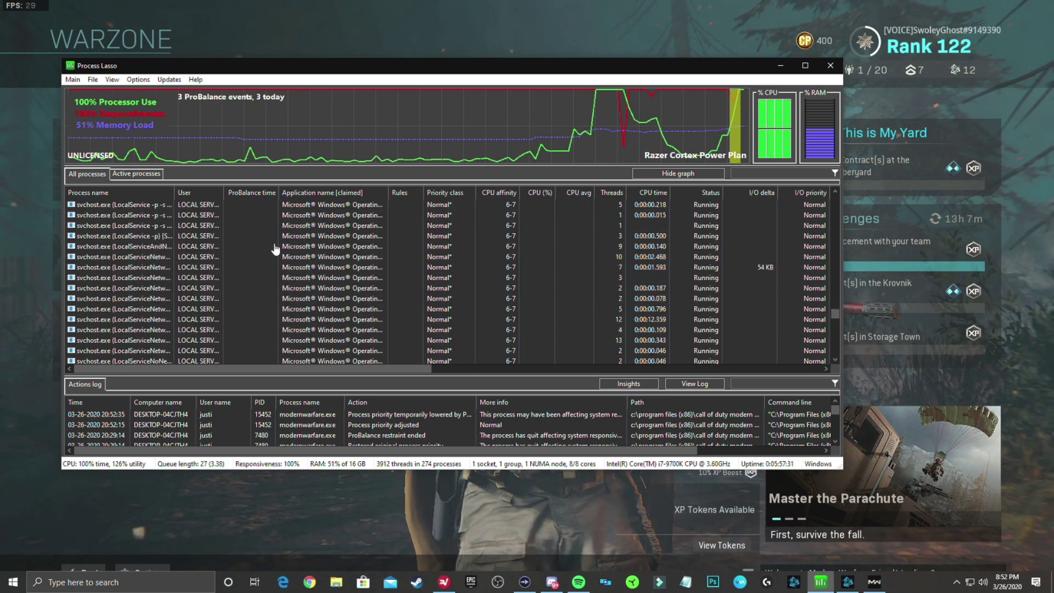
scroll(276, 250, up, 10)
scroll(276, 250, up, 6)
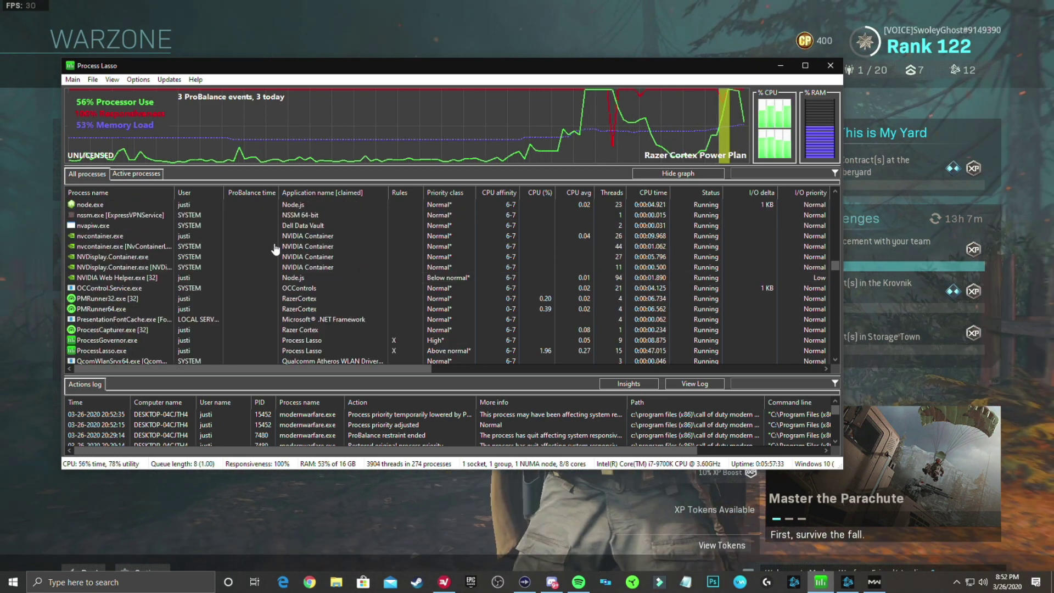
scroll(276, 250, up, 3)
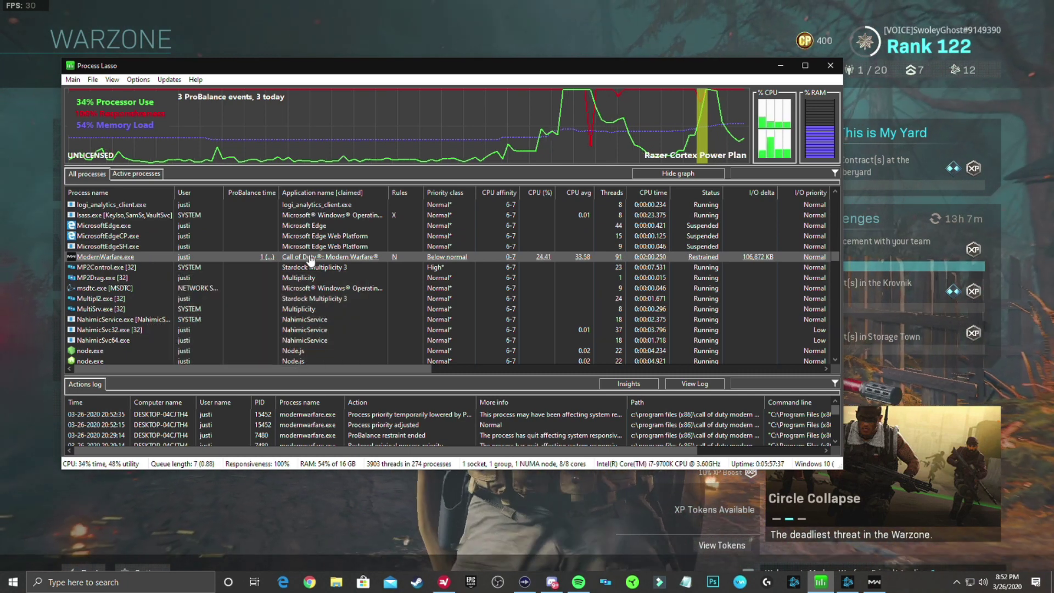
right_click(437, 261)
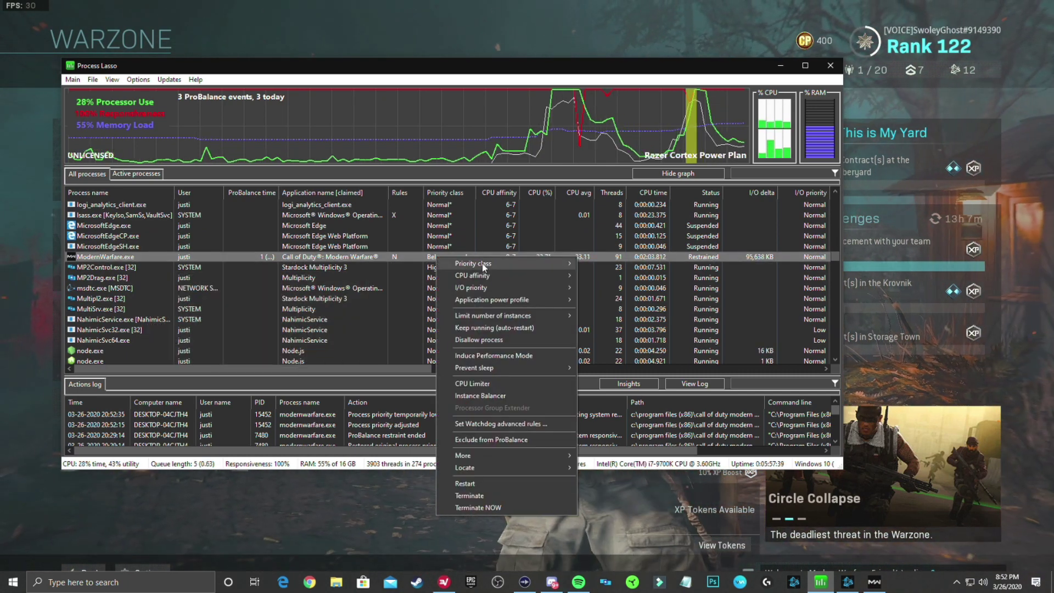
mouse_move(484, 266)
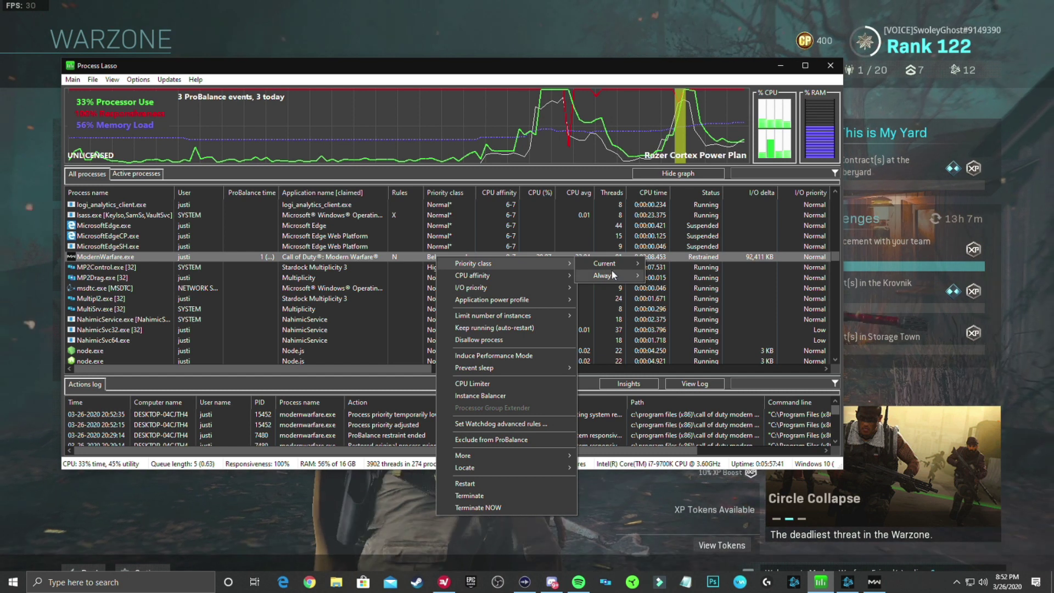
mouse_move(620, 264)
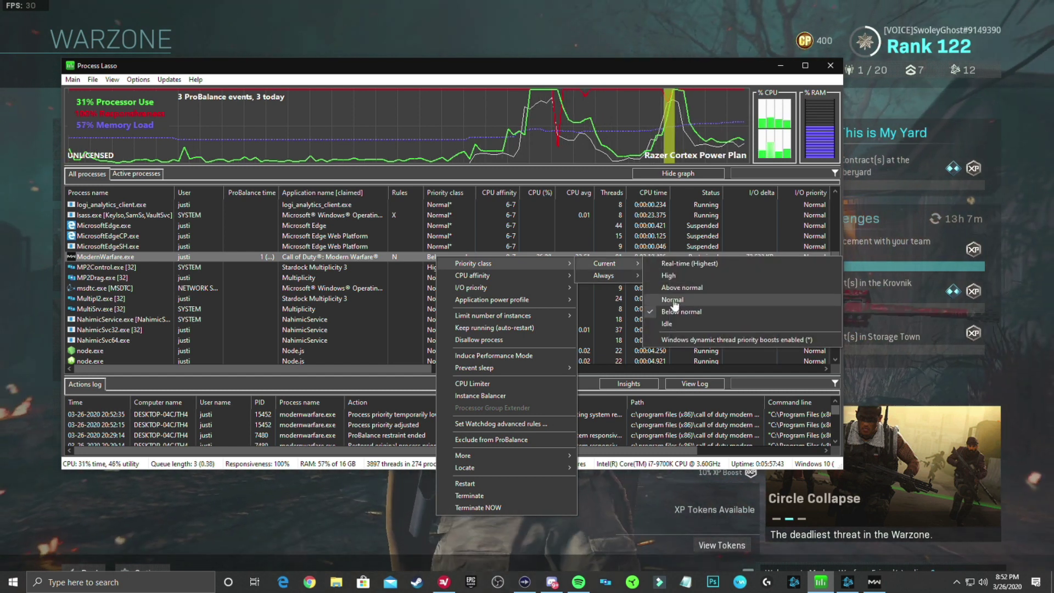
click(673, 299)
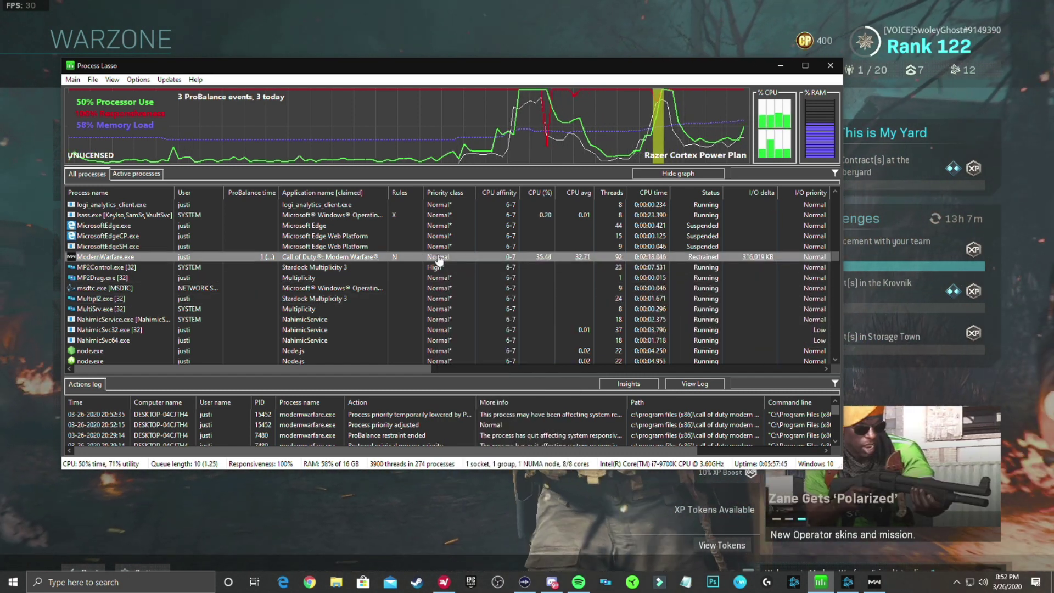
Set ModernWarfare.exe's priority class to always be Normal, and minimize Process Lasso to return to the game
right_click(435, 258)
mouse_move(505, 262)
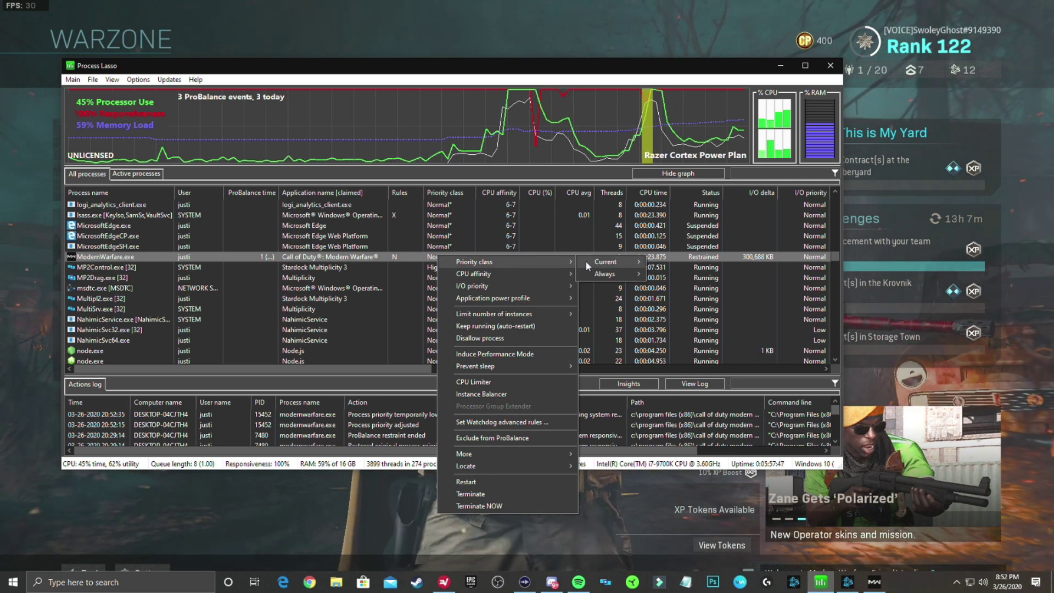
mouse_move(604, 273)
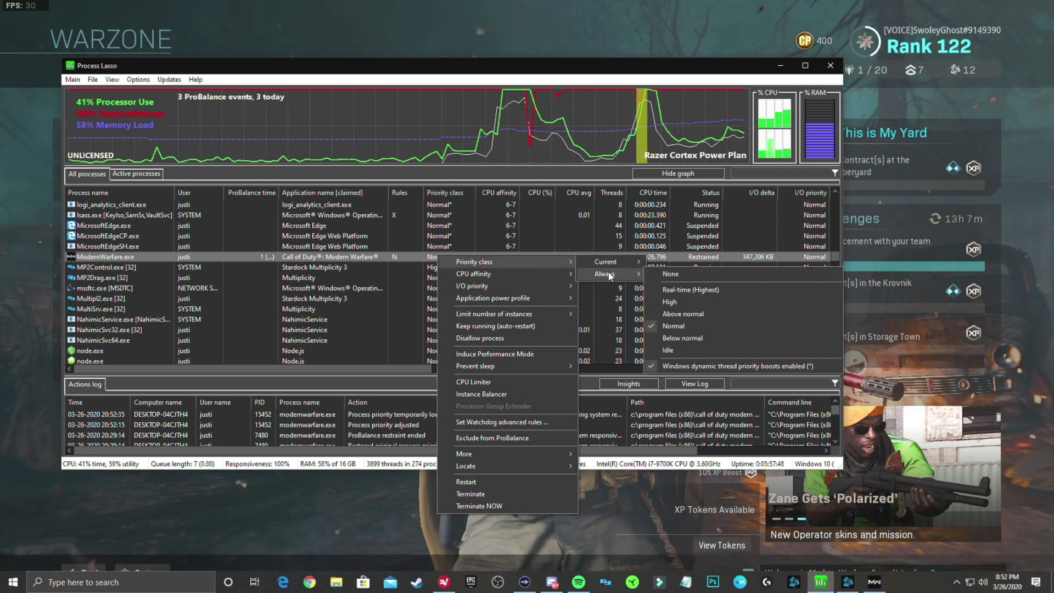
click(681, 325)
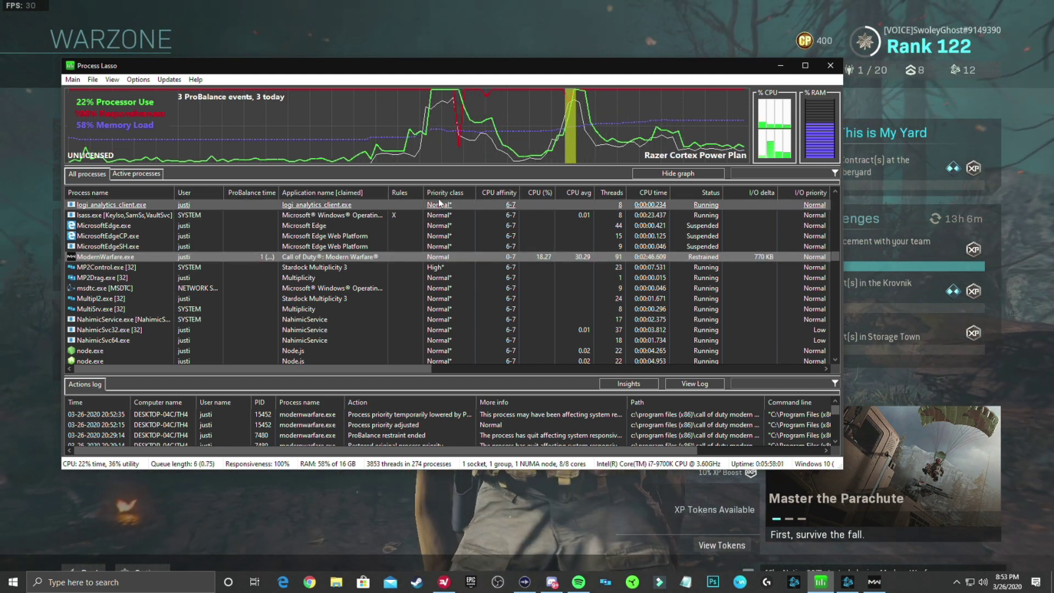
click(781, 66)
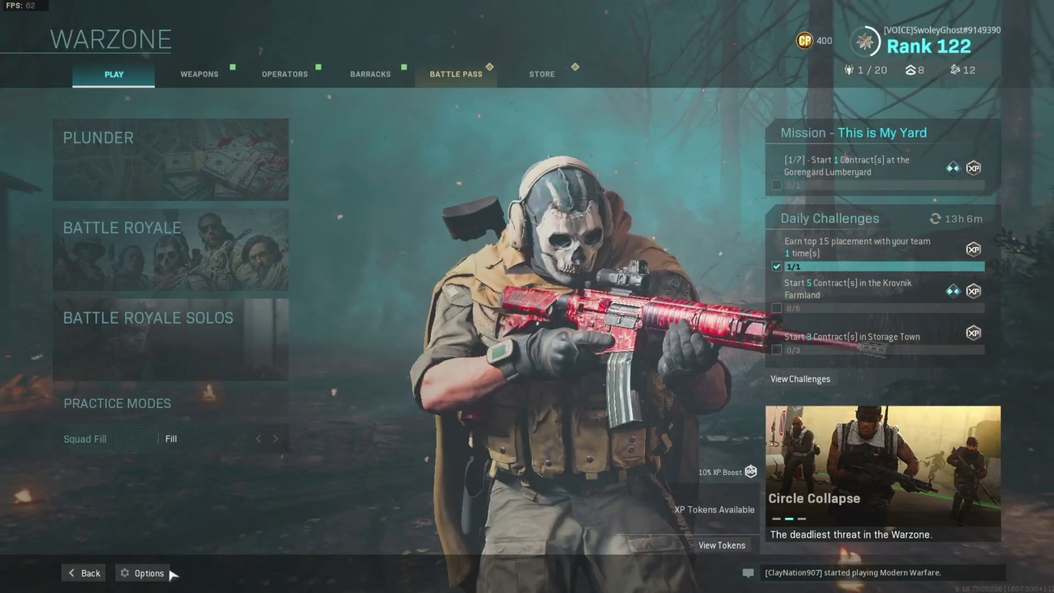
Open the game's graphics options and cycle through the open windows, returning to the display settings
click(143, 573)
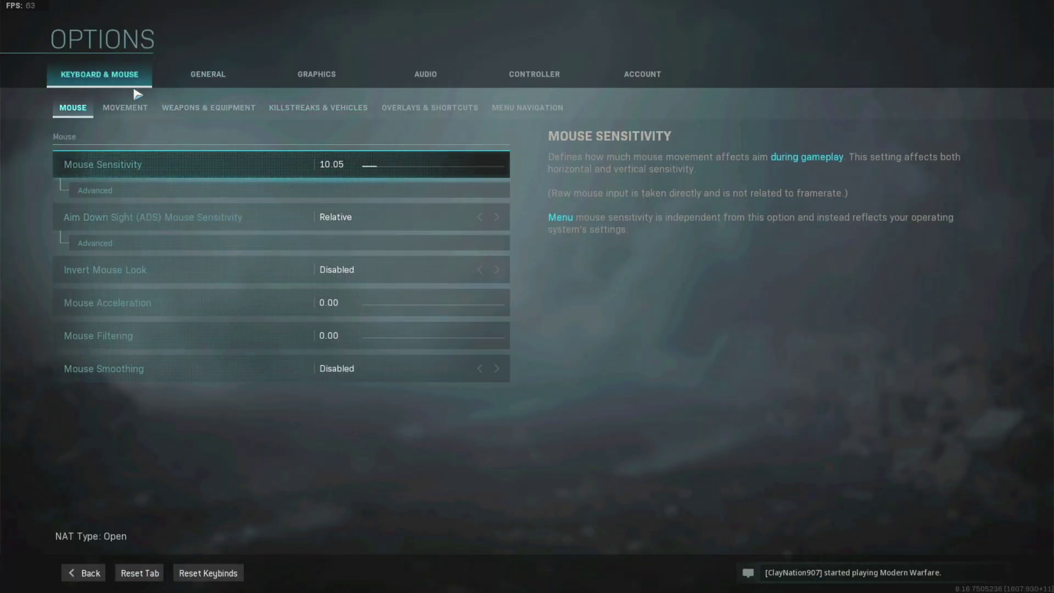
click(317, 83)
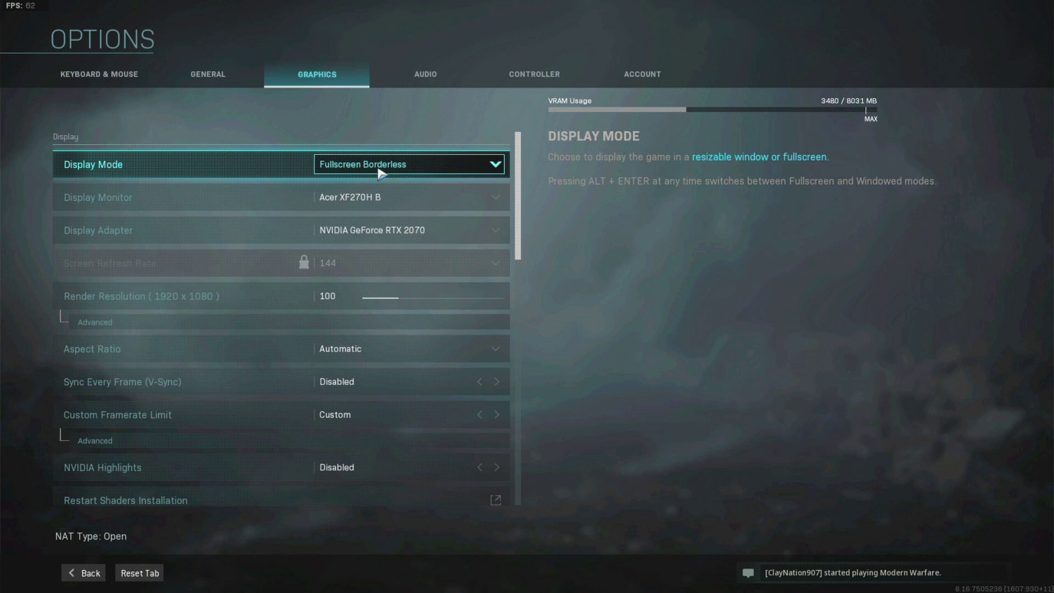
key(alt+Tab)
key(alt+Tab)
key(alt+Tab)
key(alt+Tab)
key(alt+Tab)
key(alt+Tab)
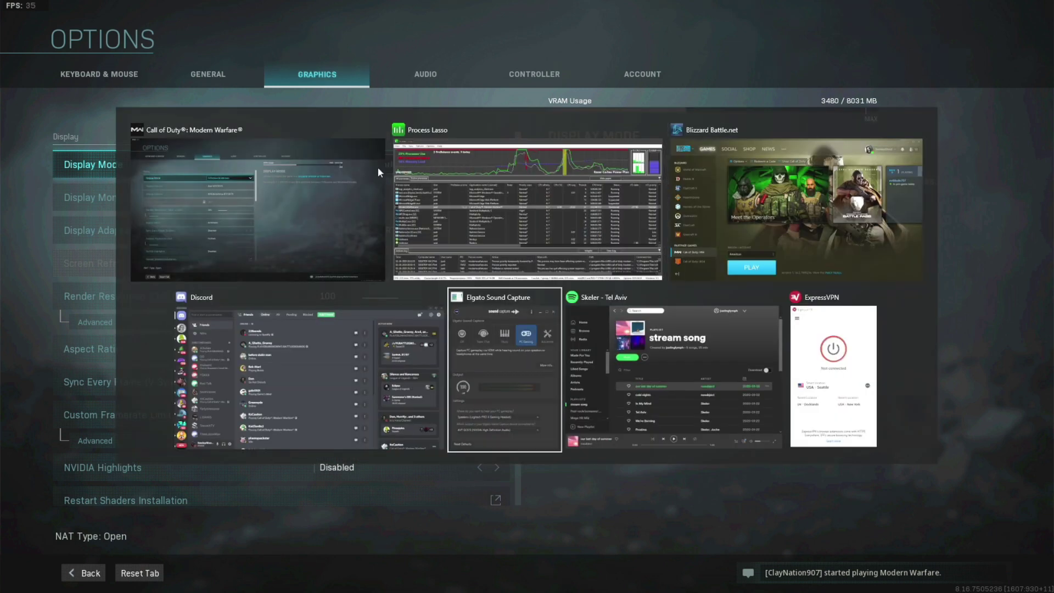
key(alt+Tab)
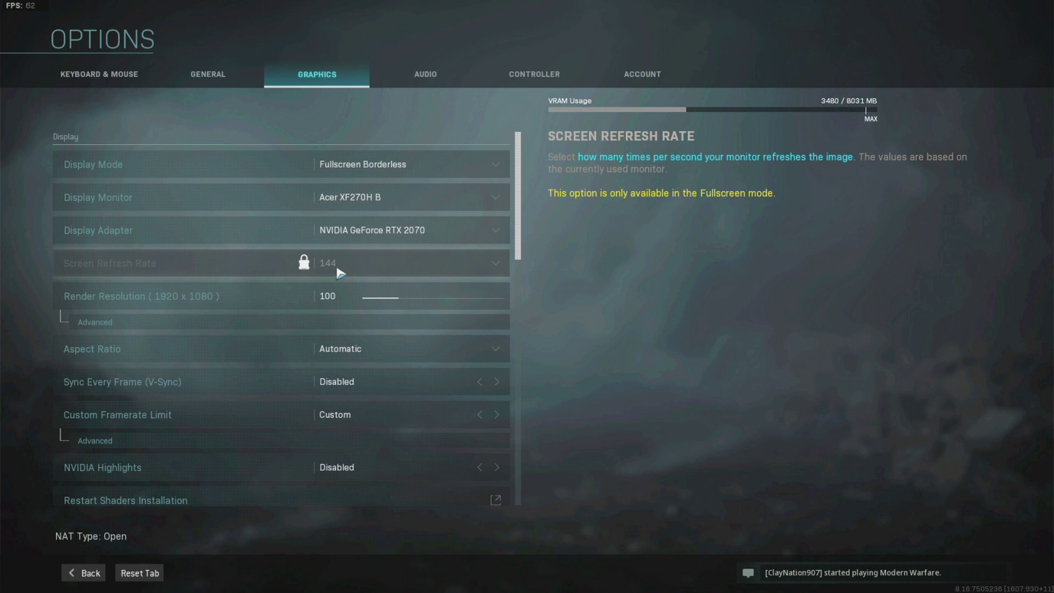
Examine the render resolution and the gameplay, menu and out-of-focus custom framerate limits, collapsing the advanced framerate settings when done
click(328, 297)
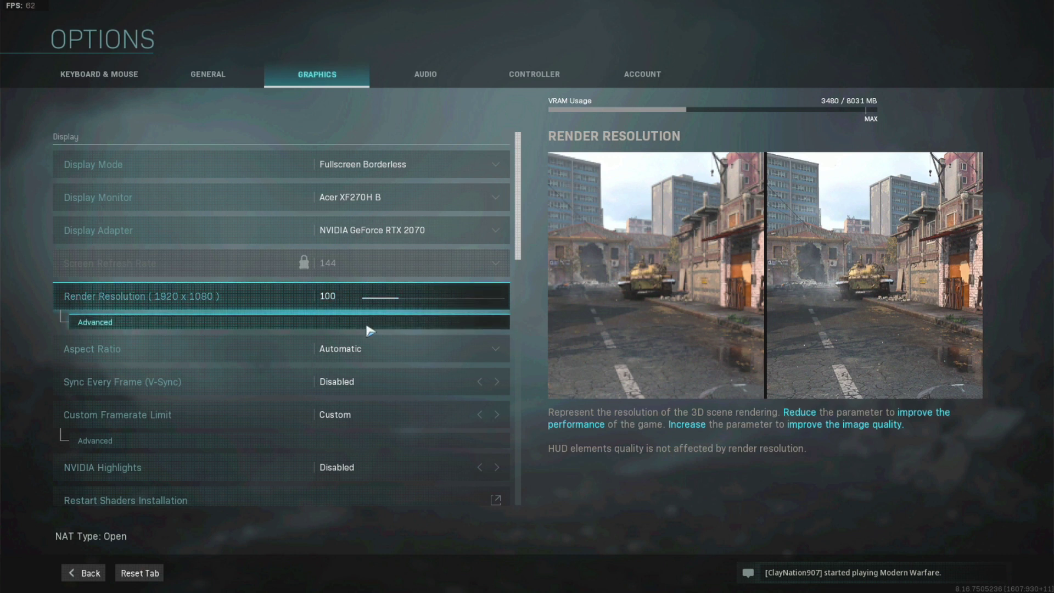
scroll(368, 333, down, 1)
scroll(367, 332, down, 1)
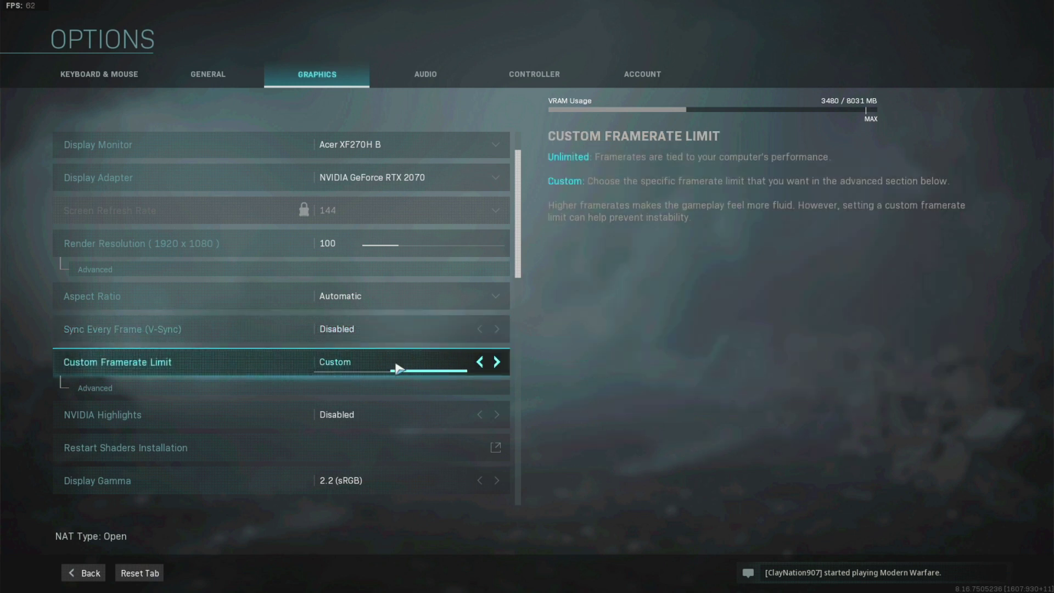
click(287, 392)
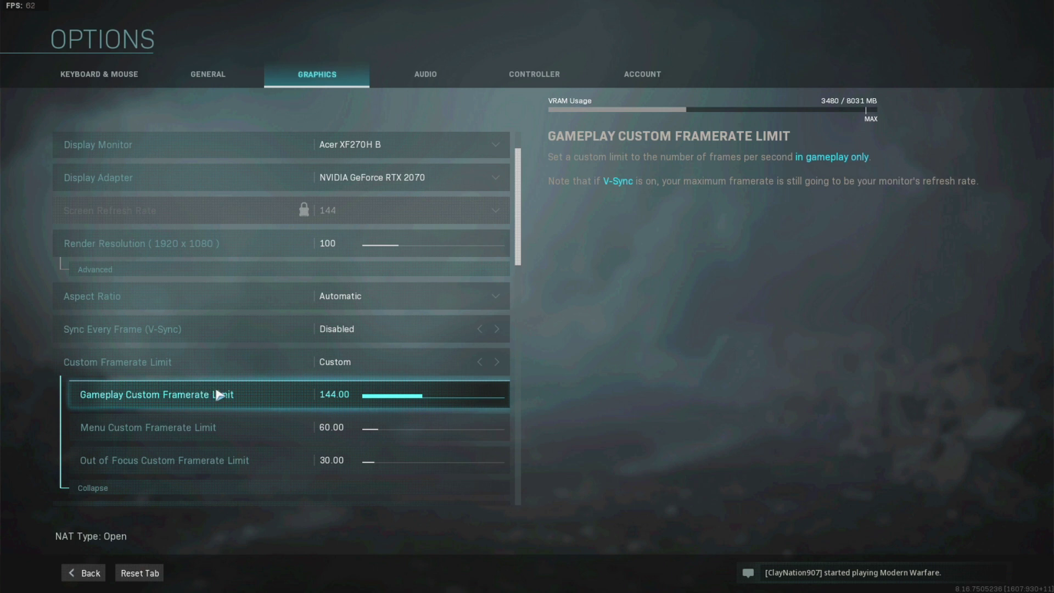
click(324, 396)
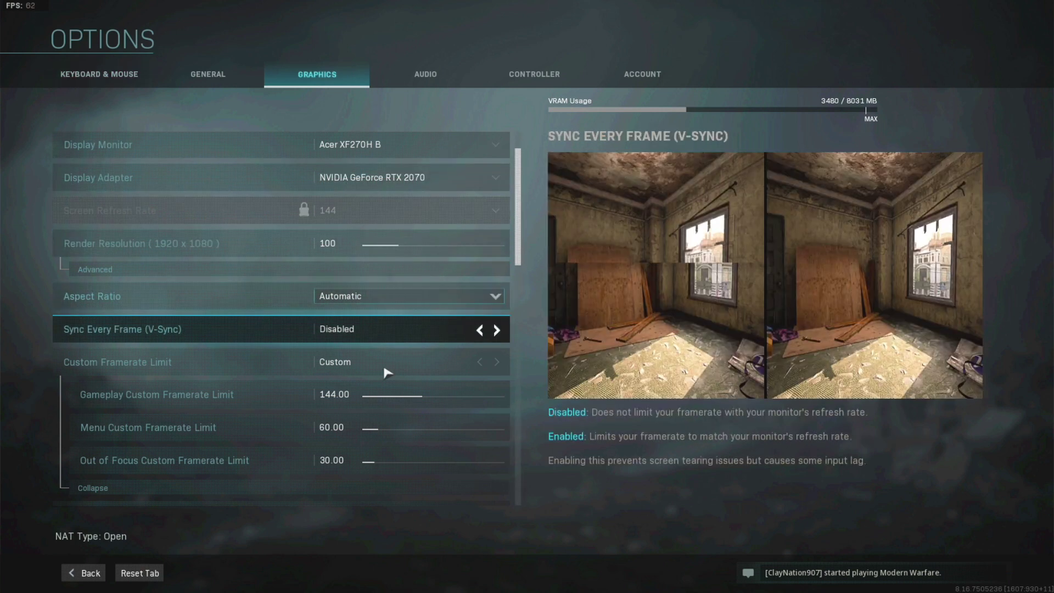
click(317, 429)
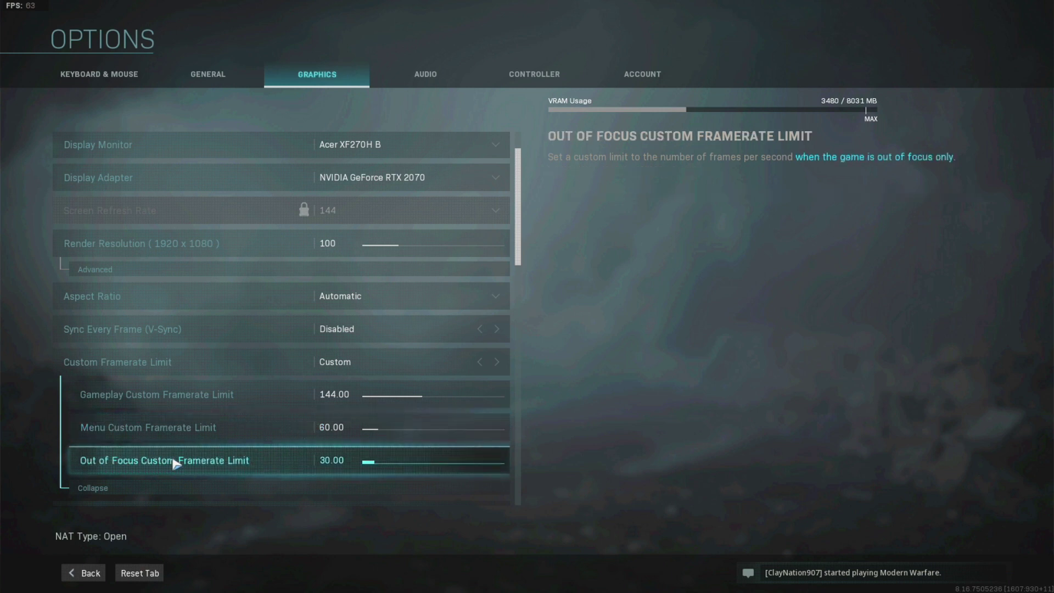
click(334, 462)
scroll(237, 459, down, 2)
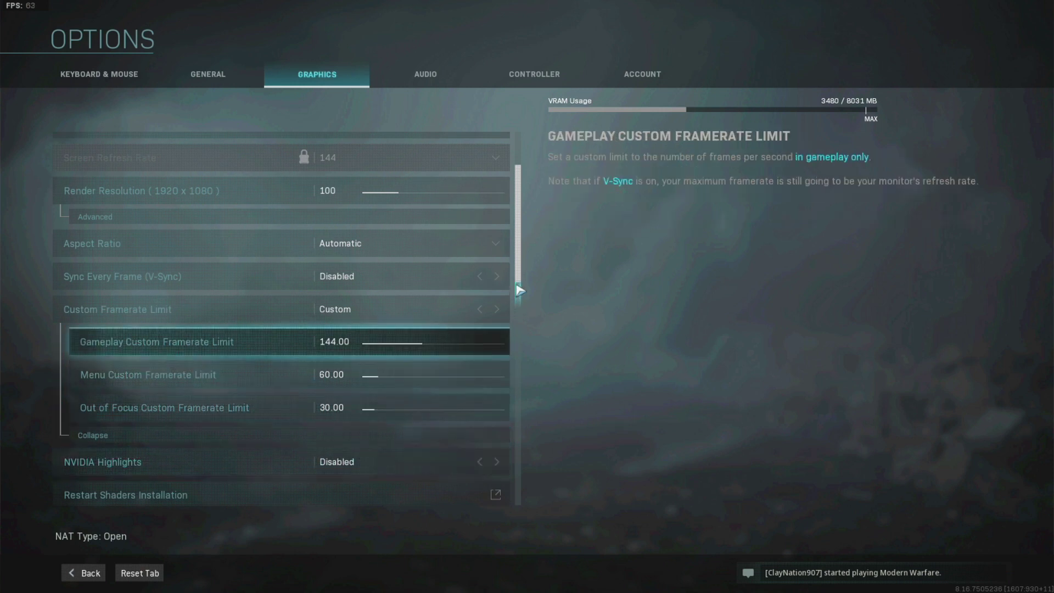
click(268, 439)
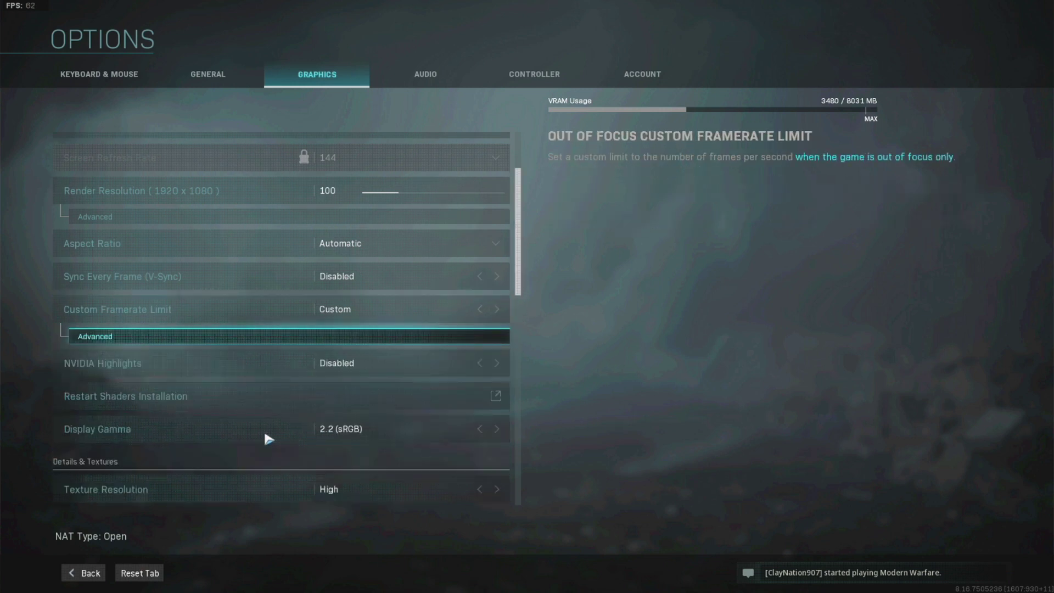
Try Tessellation at Disabled in the texture details, and set it back to Near
drag(521, 289, 516, 386)
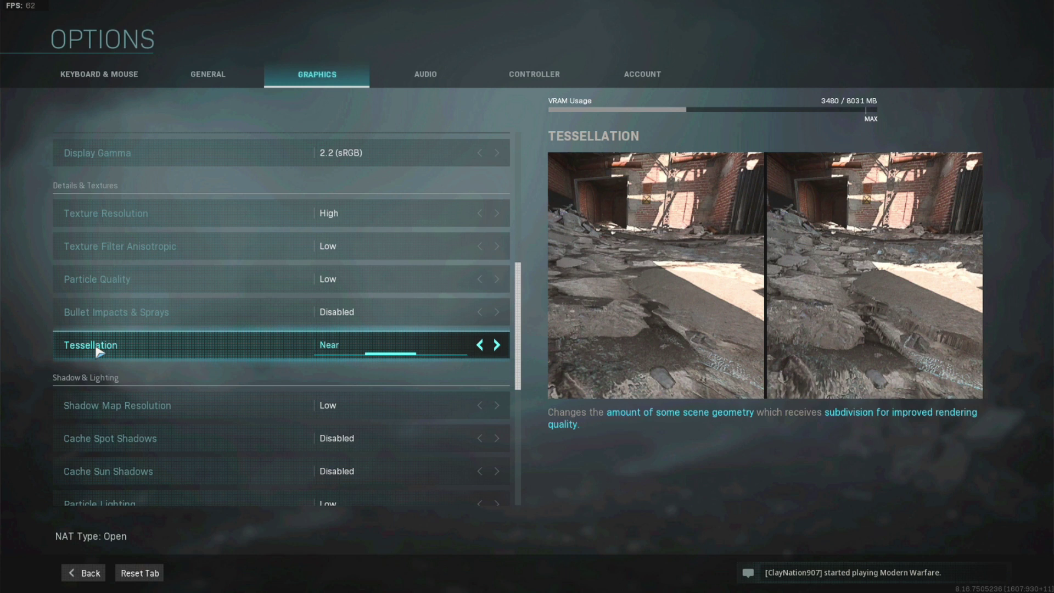
click(479, 344)
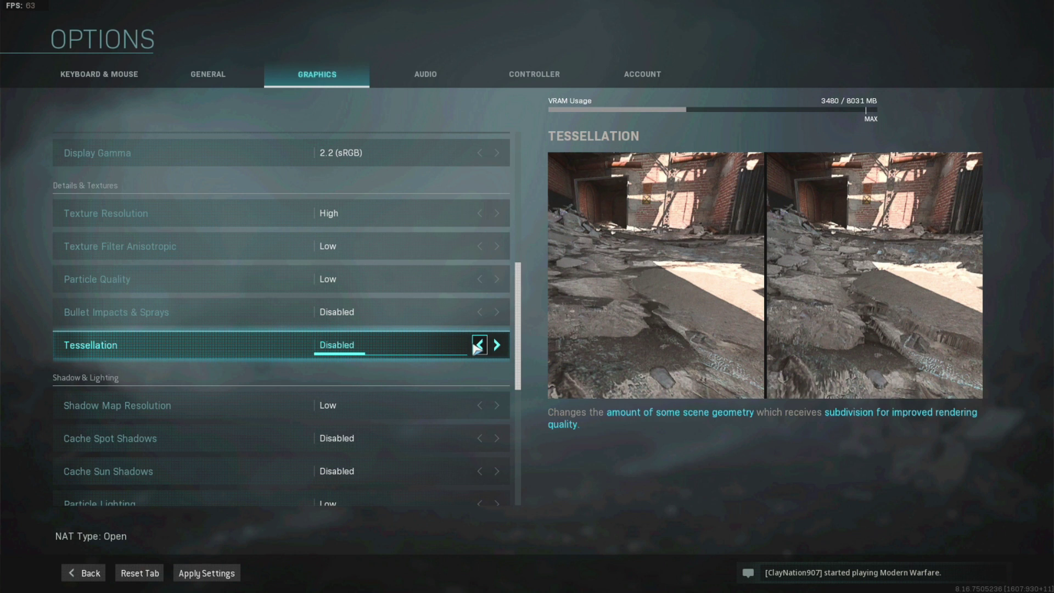
click(496, 346)
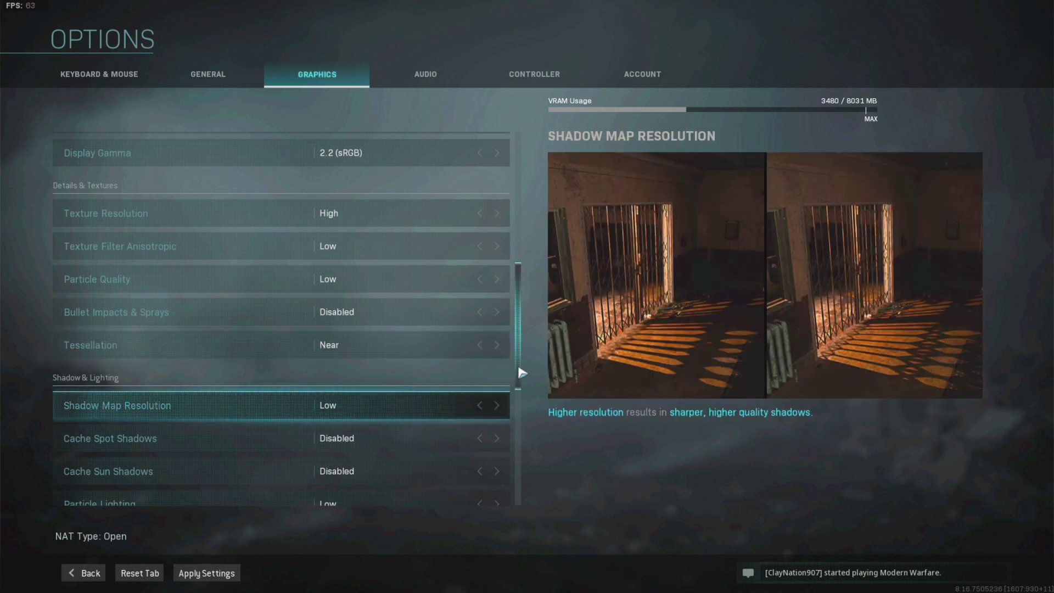
Try a lower Screen Space Reflection level in the shadow and lighting settings, and return it to Low
scroll(523, 382, down, 1)
drag(523, 384, 518, 423)
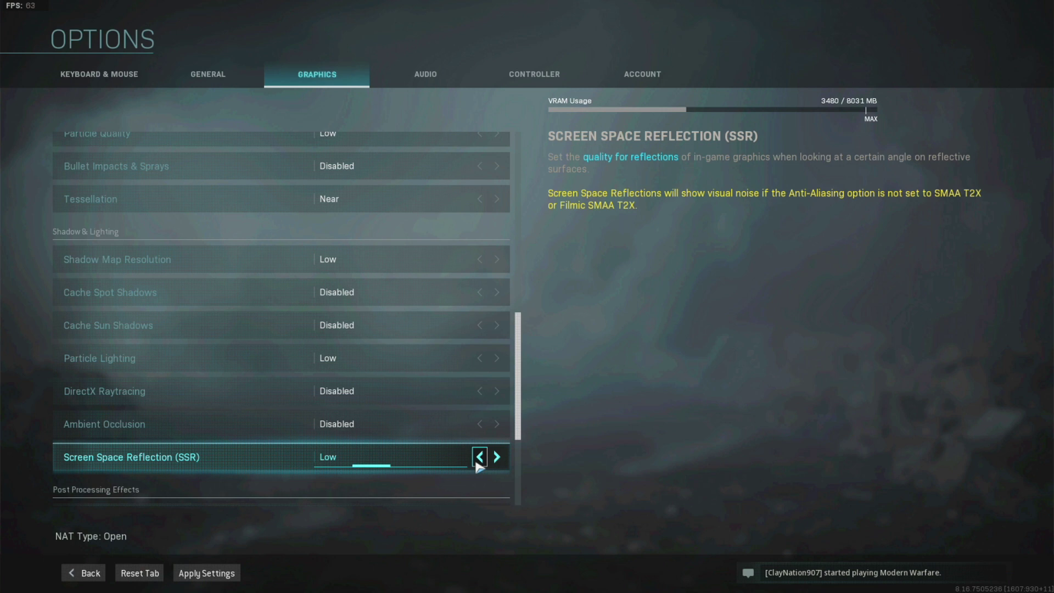
click(478, 463)
click(496, 456)
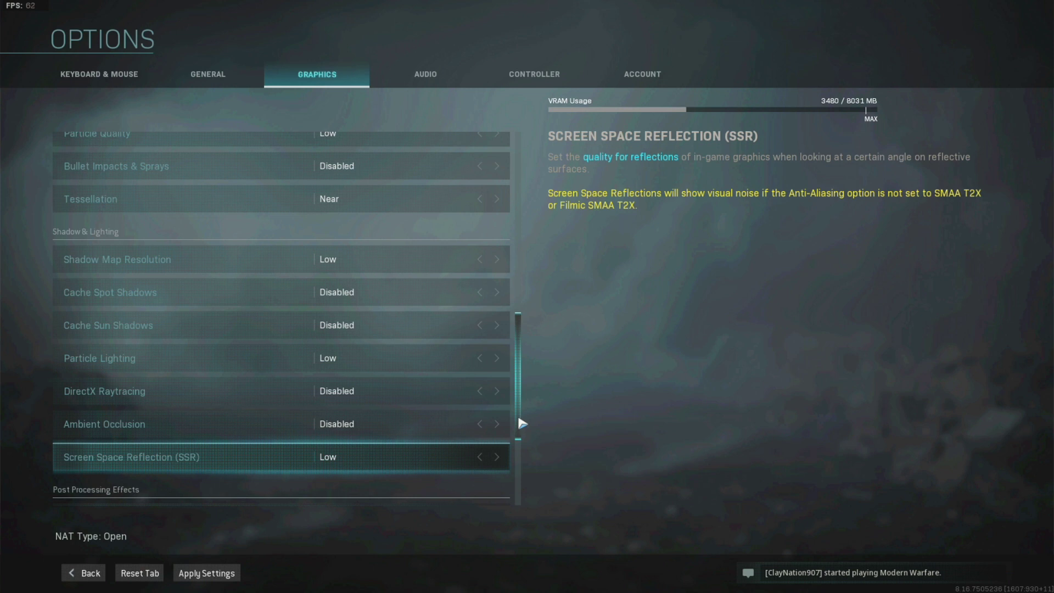
Review the post processing effects, apply the graphics settings and leave the options screen
drag(521, 424, 522, 497)
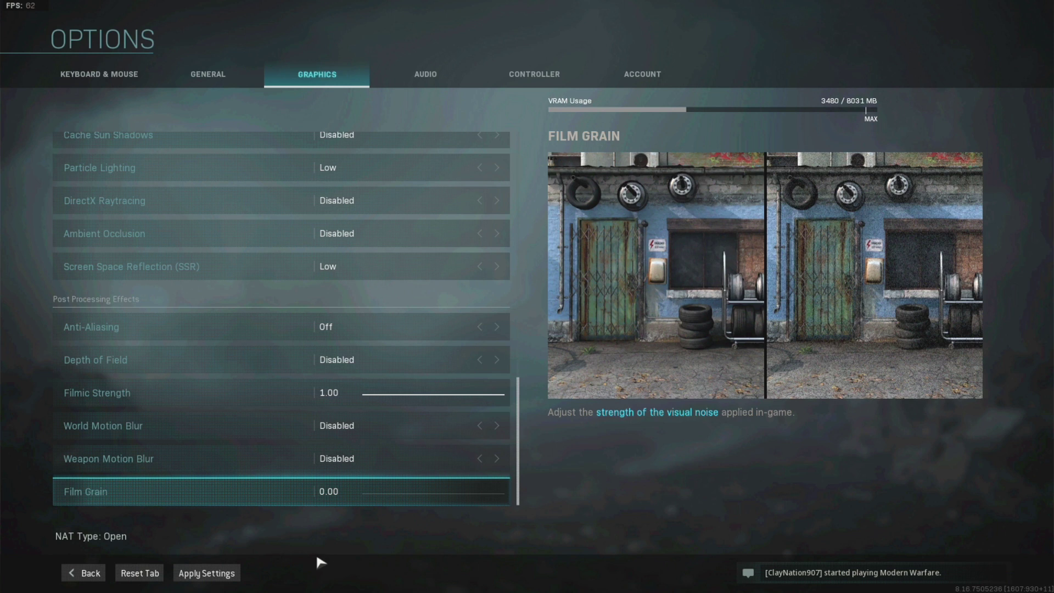
click(213, 580)
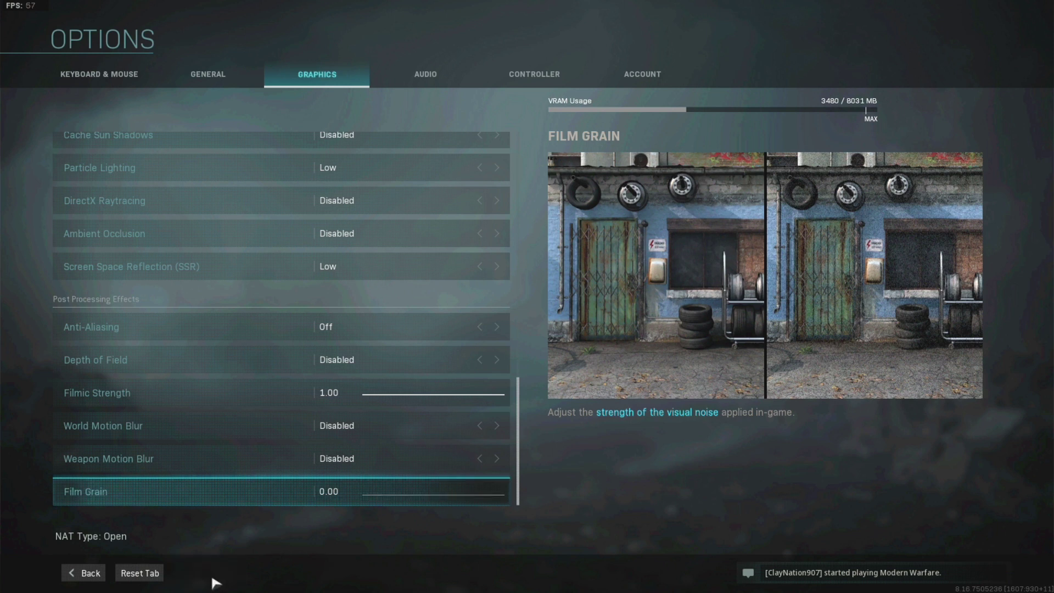
click(89, 574)
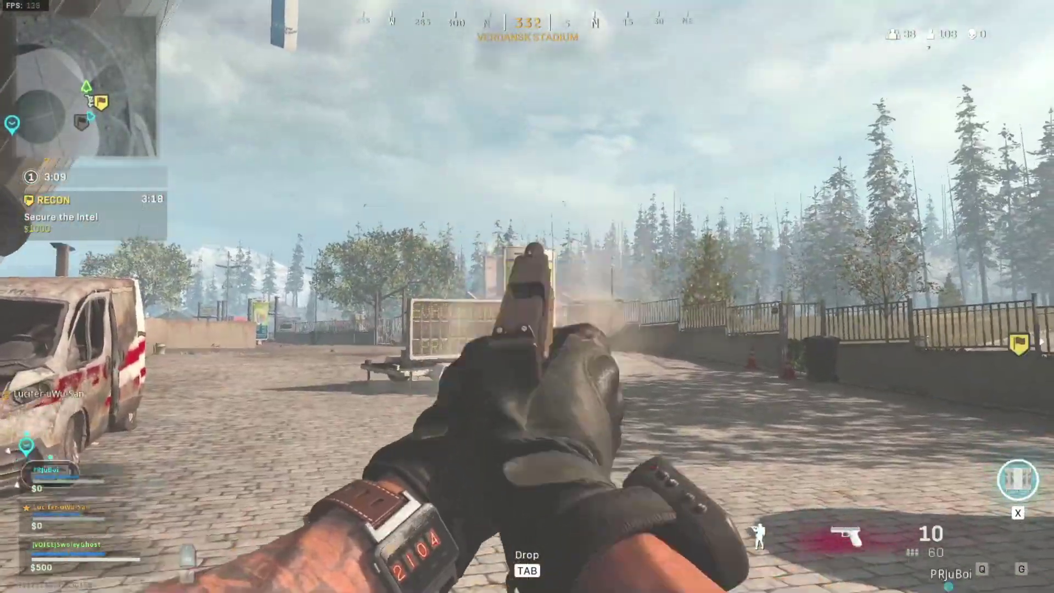
click(527, 296)
click(527, 297)
click(528, 297)
click(527, 296)
click(527, 296)
click(527, 296)
click(527, 296)
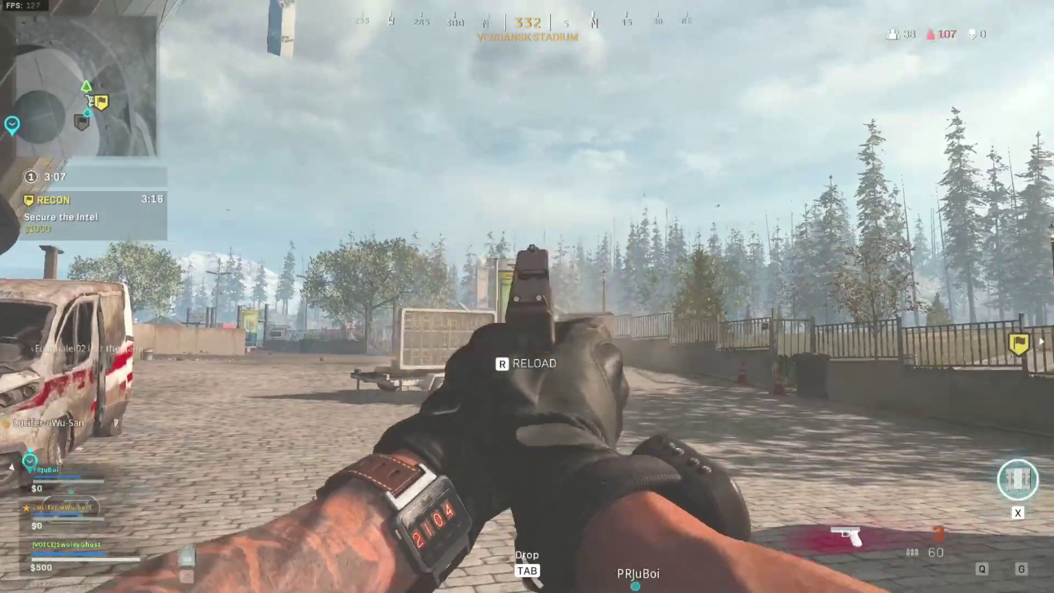
key(shift+w)
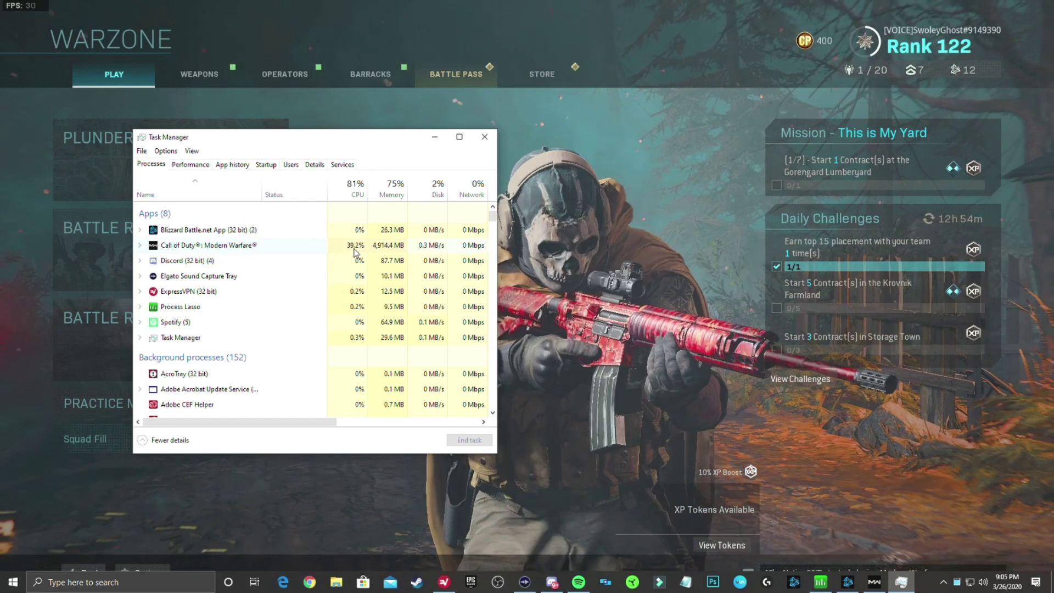
Check Modern Warfare's CPU usage in Task Manager, and open the Call of Duty Endowment section of the Warzone store
click(356, 247)
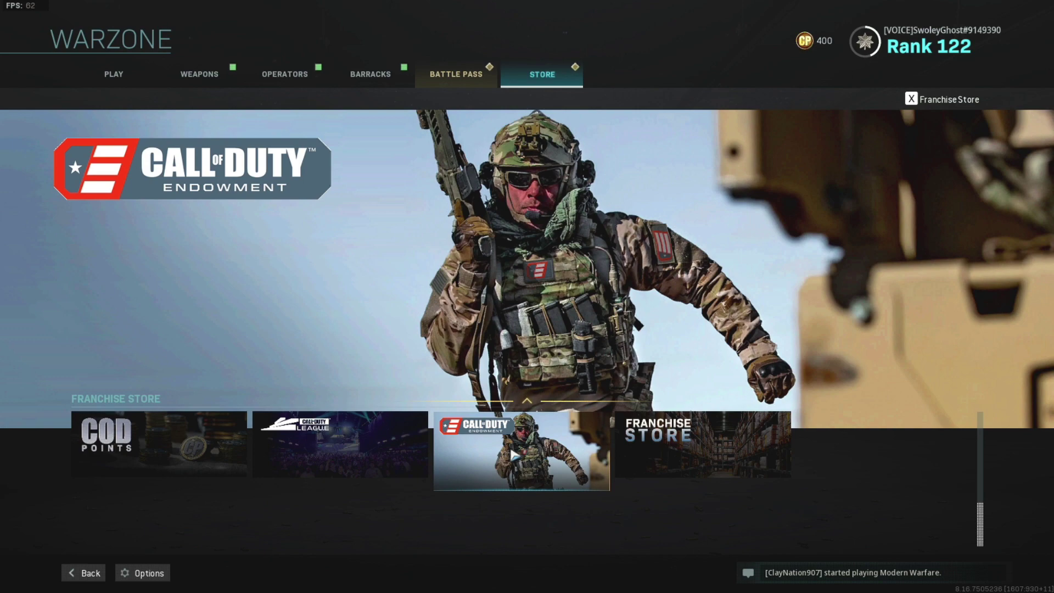
click(514, 454)
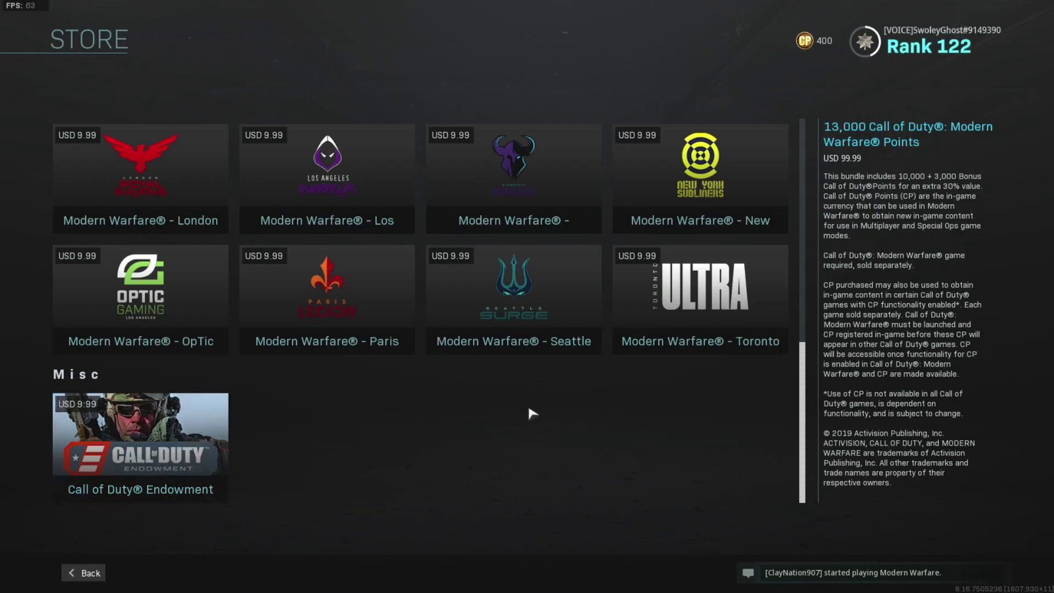